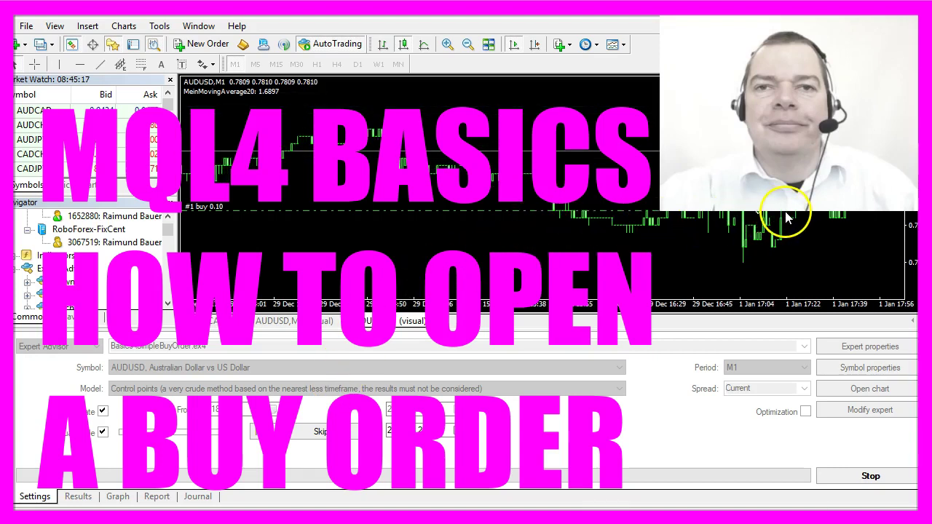
- Open MetaEditor from MetaTrader 4 while the SimpleBuyOrder visual backtest keeps running
click(784, 217)
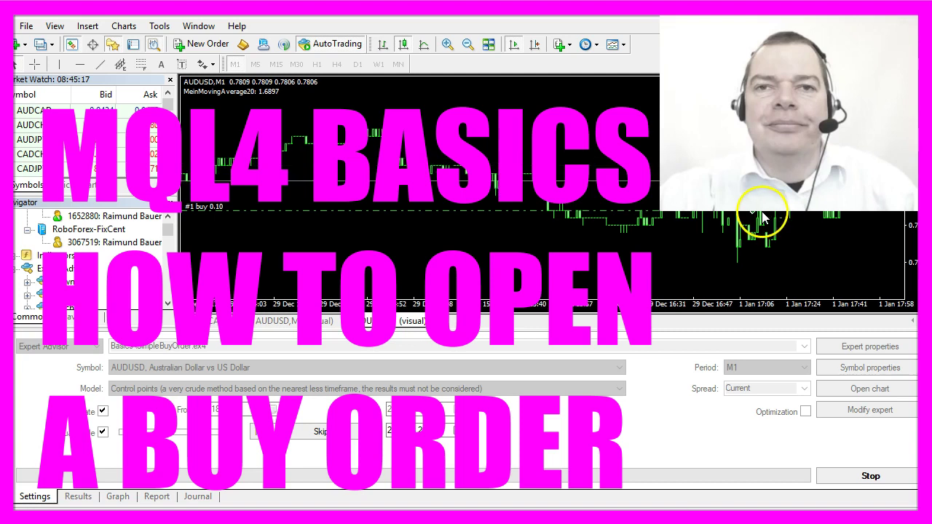
click(781, 217)
mouse_move(762, 216)
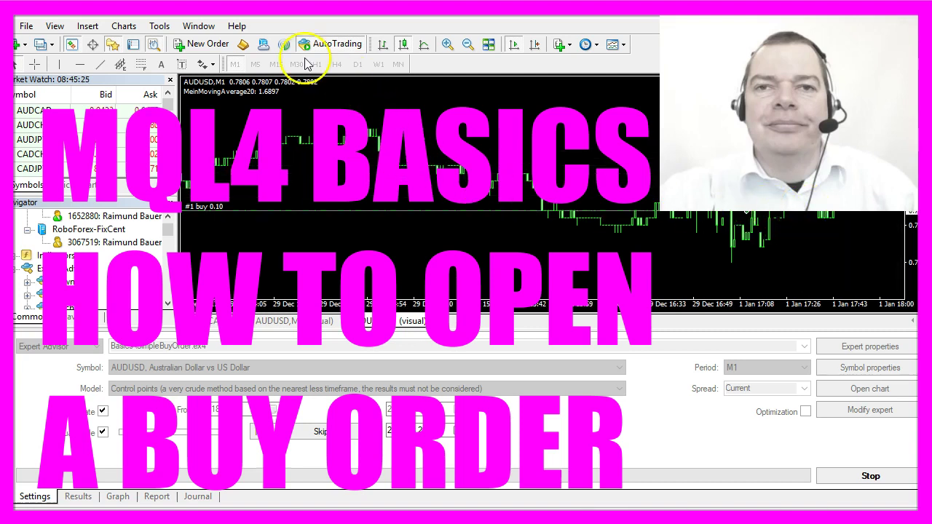
click(244, 45)
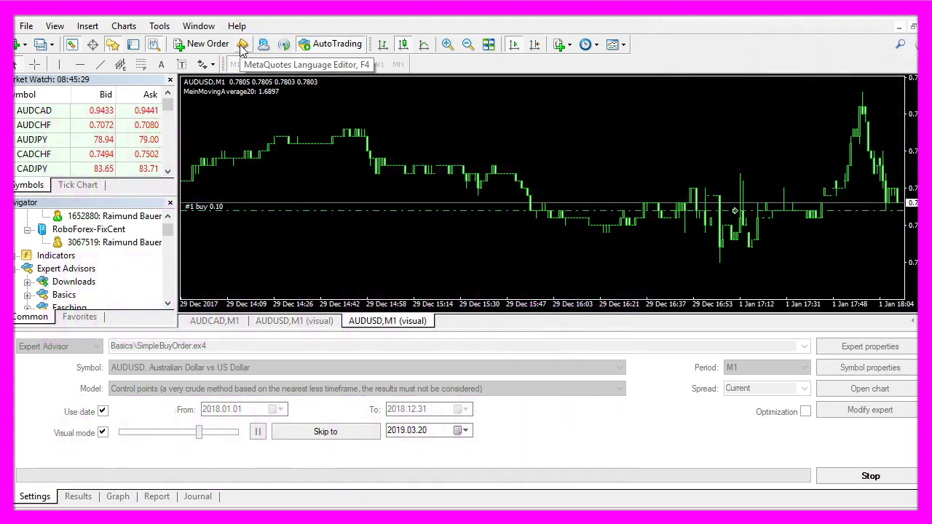
- Create an Expert Advisor template named Experts\Basics\SimpleBuyOrder with default event handlers
click(287, 196)
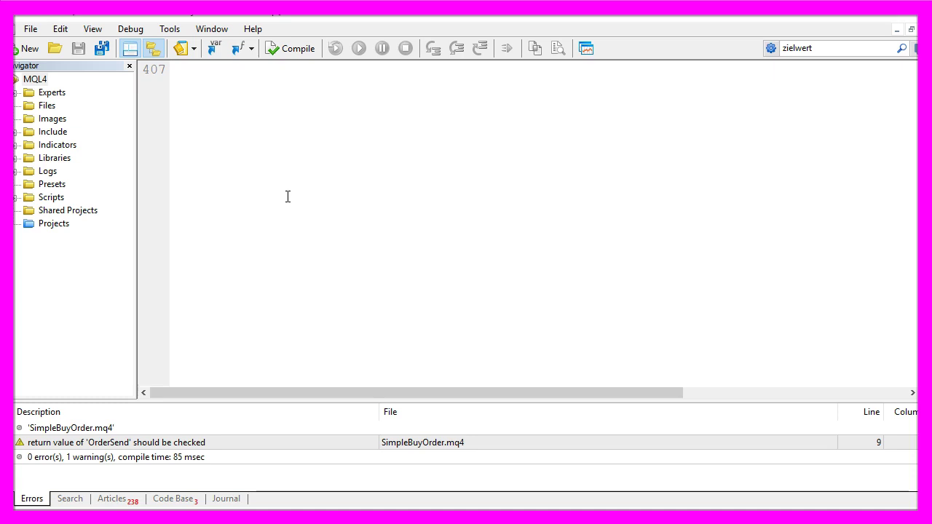
click(30, 30)
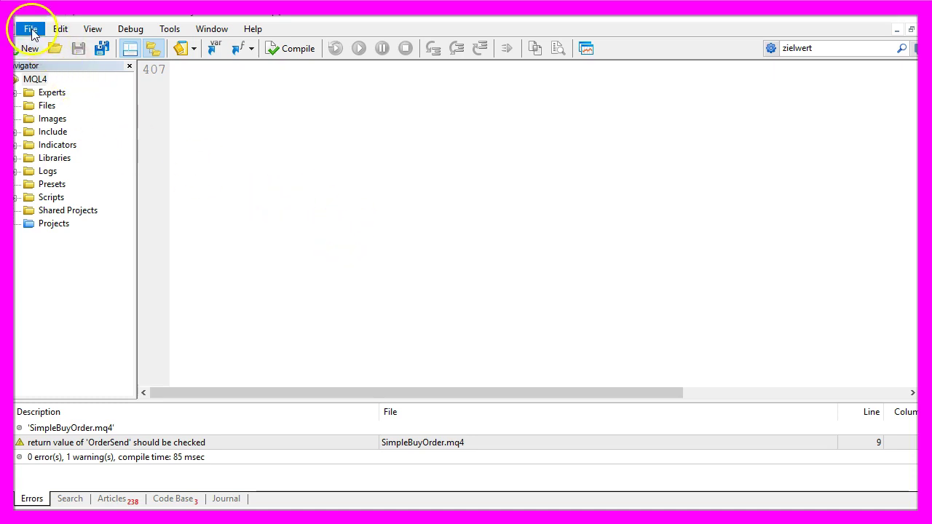
click(43, 46)
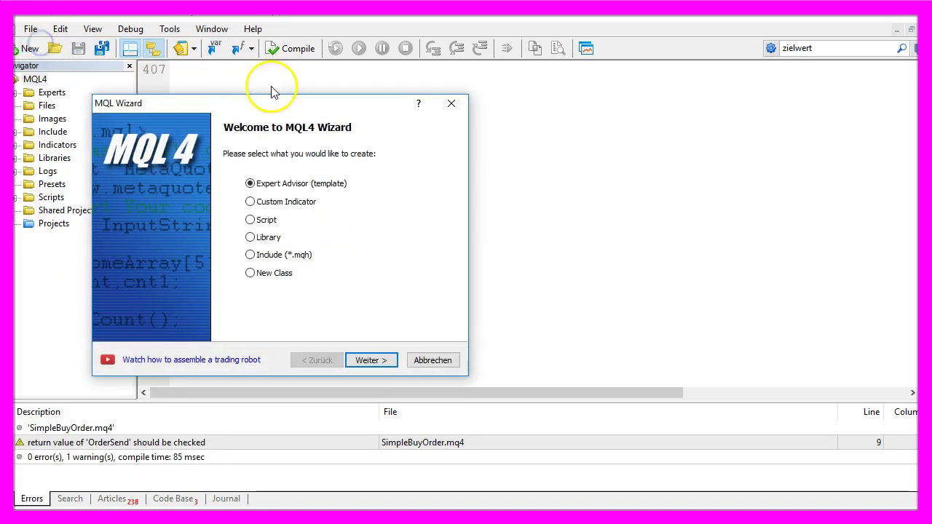
click(369, 360)
click(223, 171)
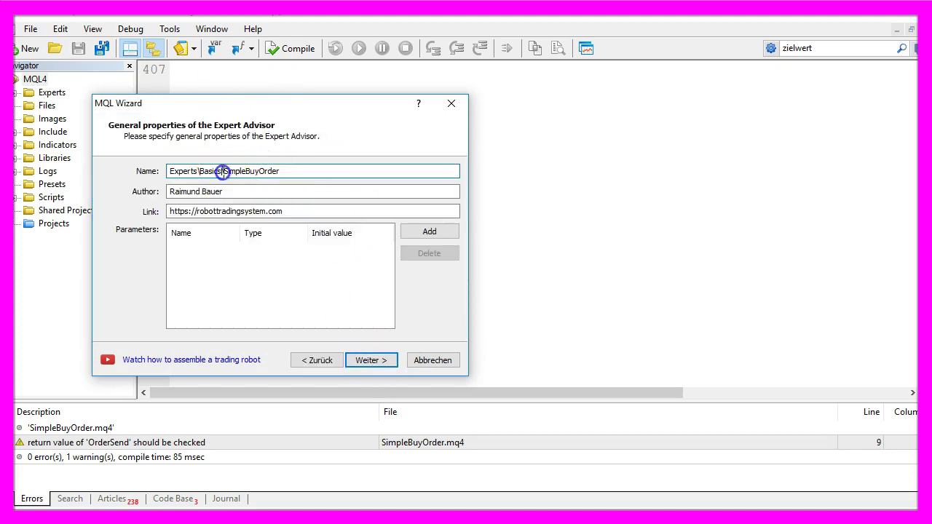
drag(223, 171, 306, 173)
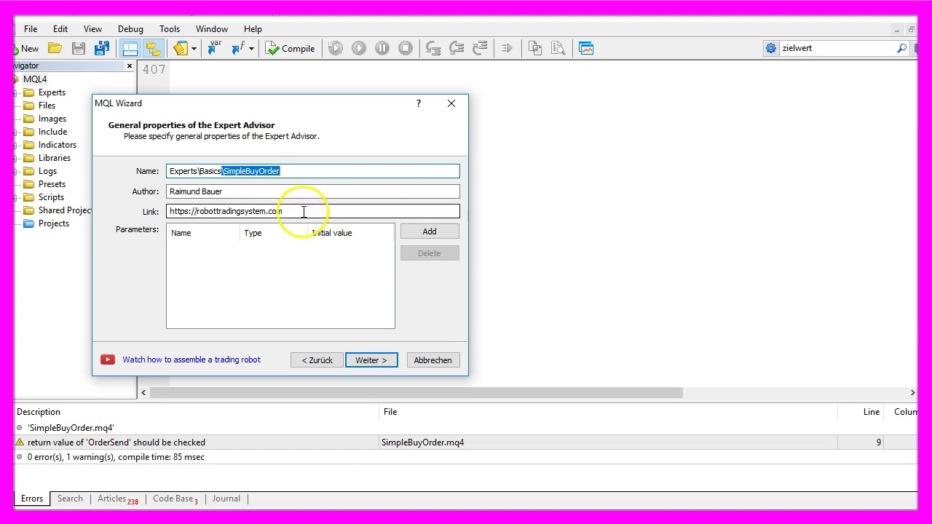
click(370, 360)
click(370, 360)
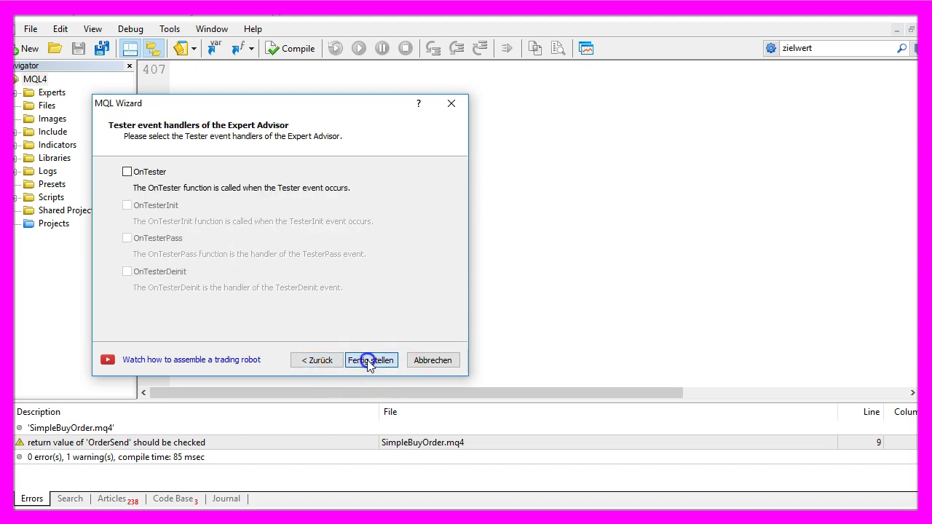
click(370, 361)
- Delete all template code above OnTick, the leftover blank line and the //--- comment
mouse_move(735, 251)
mouse_down()
mouse_move(413, 171)
mouse_move(407, 69)
mouse_up()
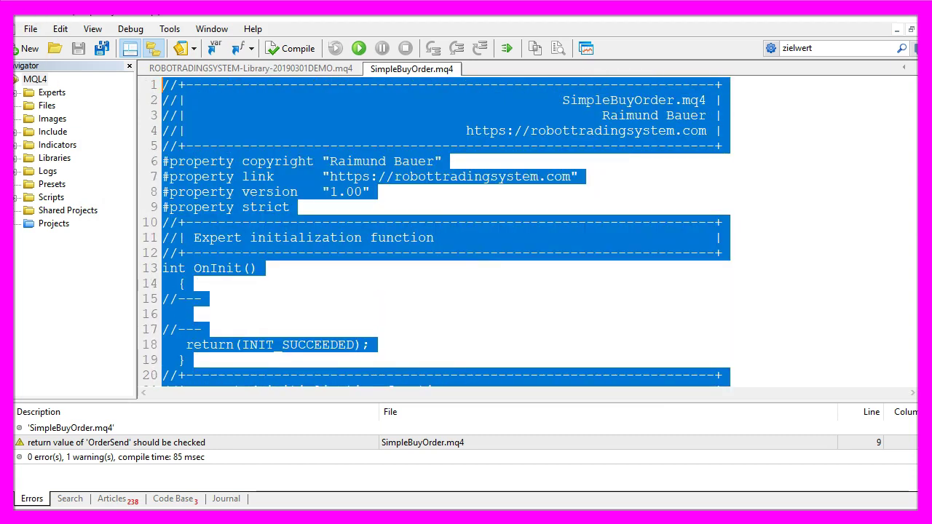
key(Delete)
click(197, 211)
click(133, 177)
key(Delete)
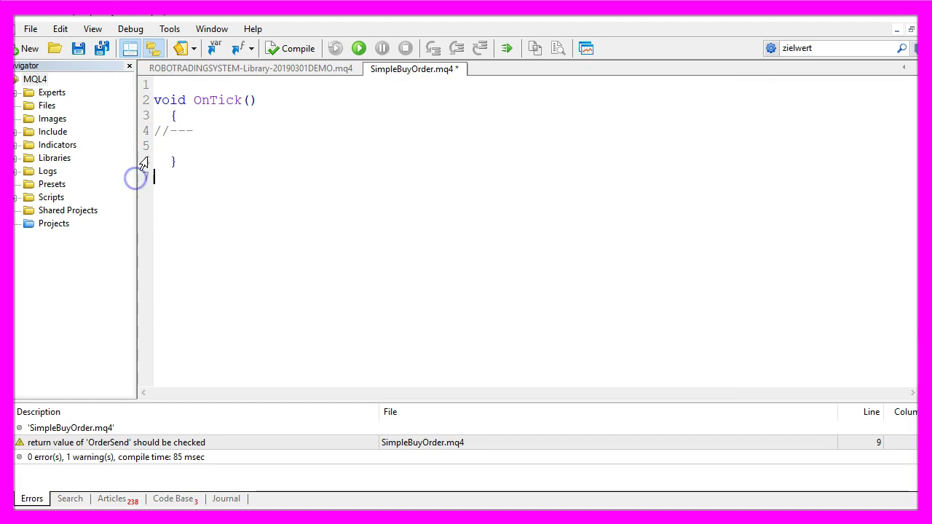
drag(168, 145, 153, 134)
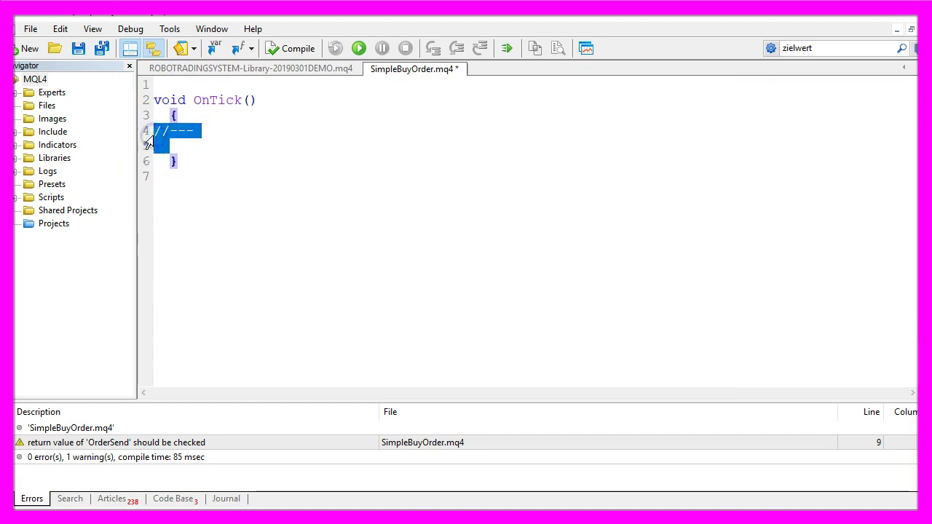
key(Delete)
- Insert a no-open-orders comment and if (OrdersTotal()==0) inside OnTick
click(155, 115)
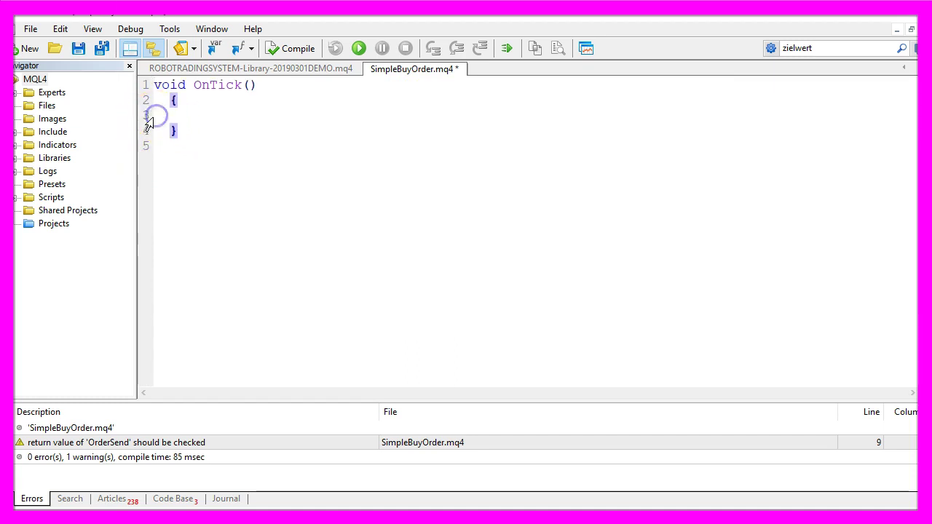
click(156, 128)
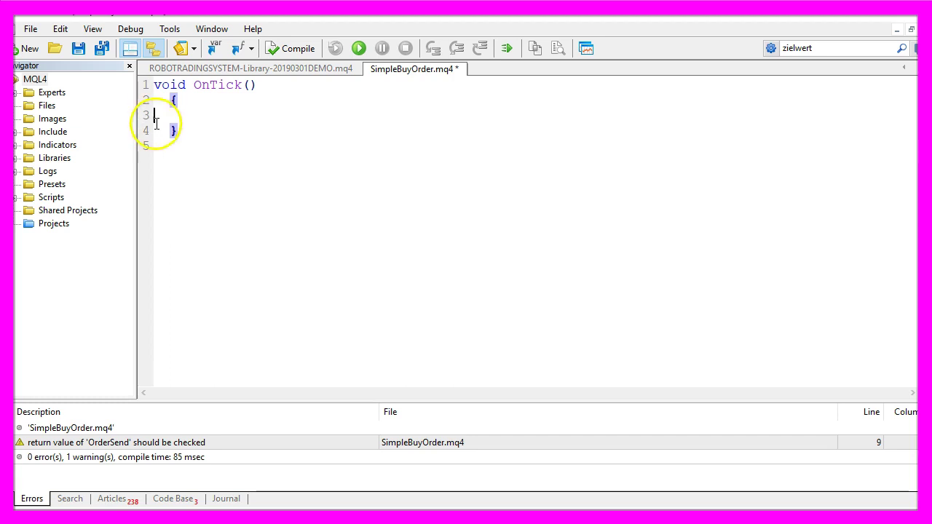
key(ctrl+v)
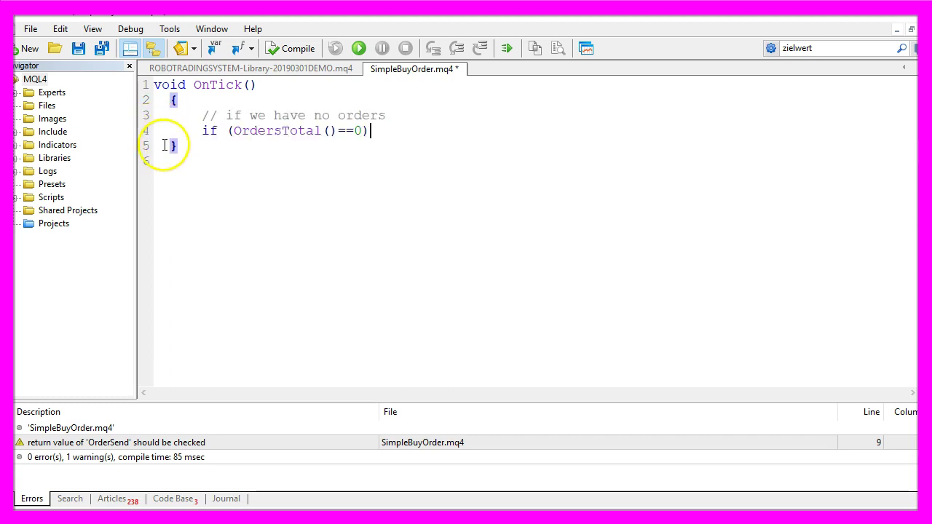
key(Up)
key(End)
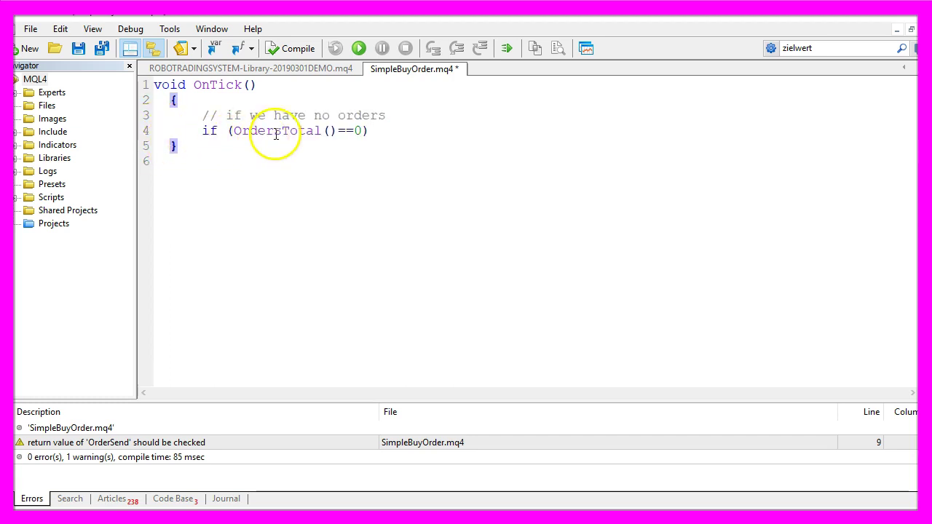
double_click(275, 134)
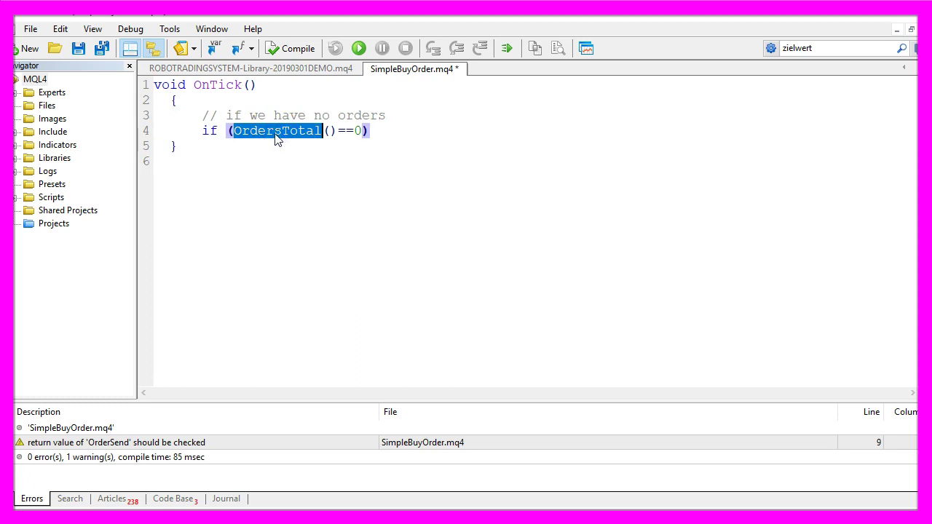
key(F1)
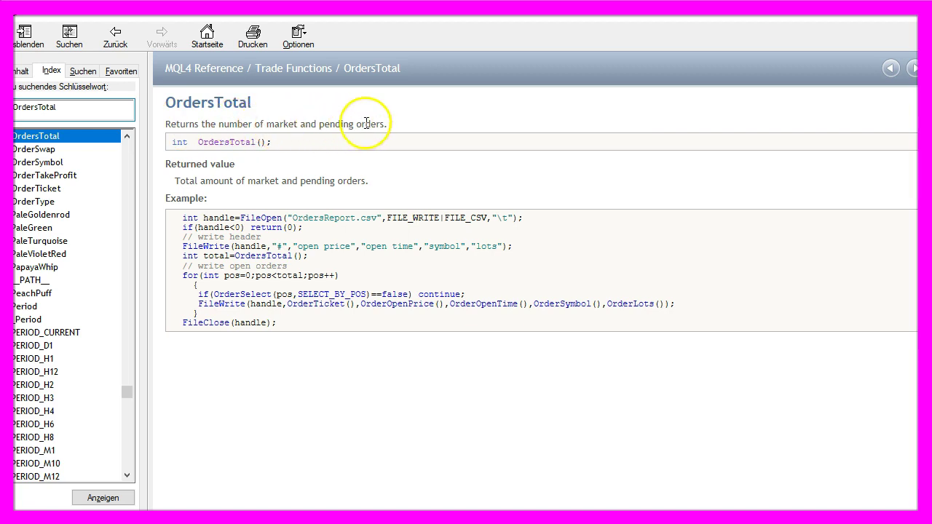
key(alt+Tab)
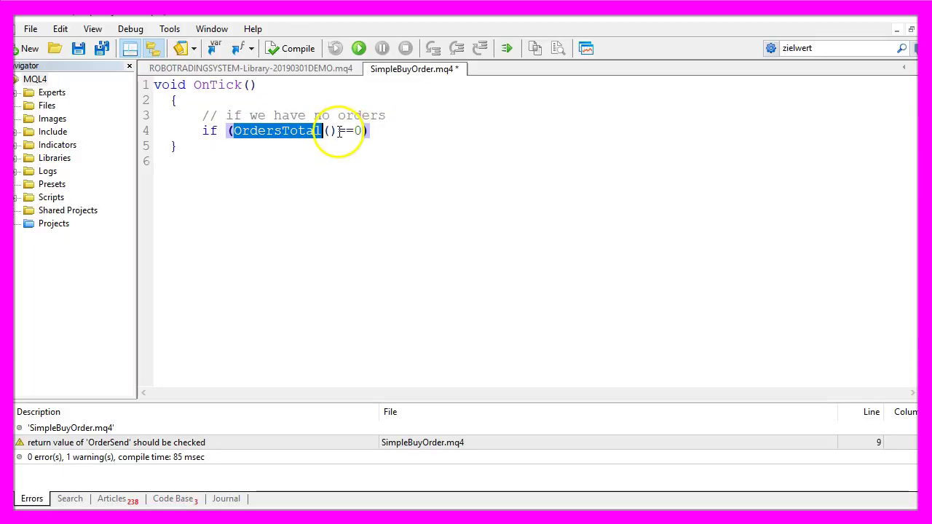
click(340, 131)
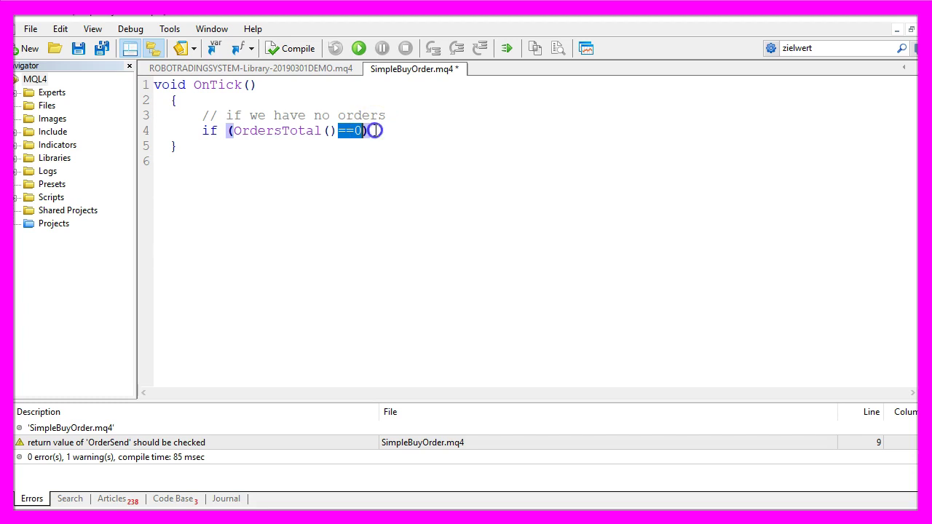
- Add '// if we have a bullish candle' and if (Close[1]>Open[1]) below the orders check
click(375, 130)
key(Return)
key(Return)
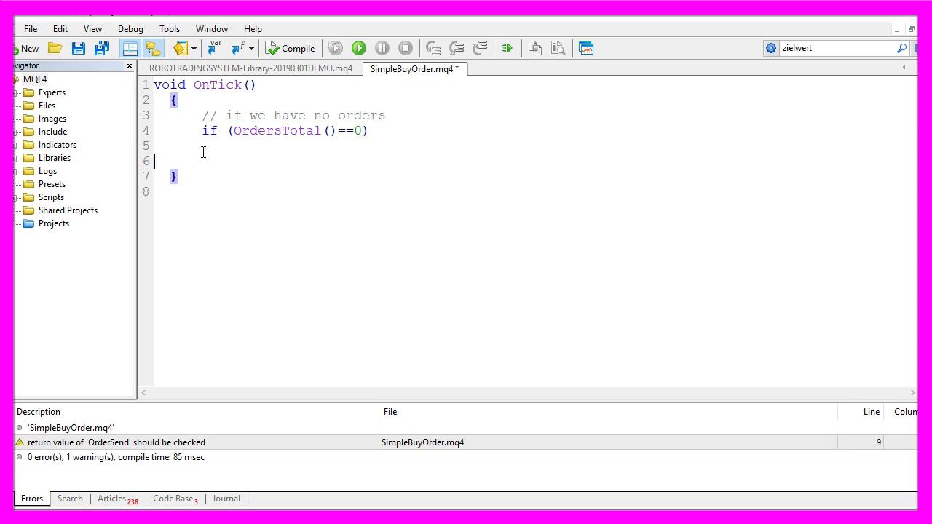
key(ctrl+v)
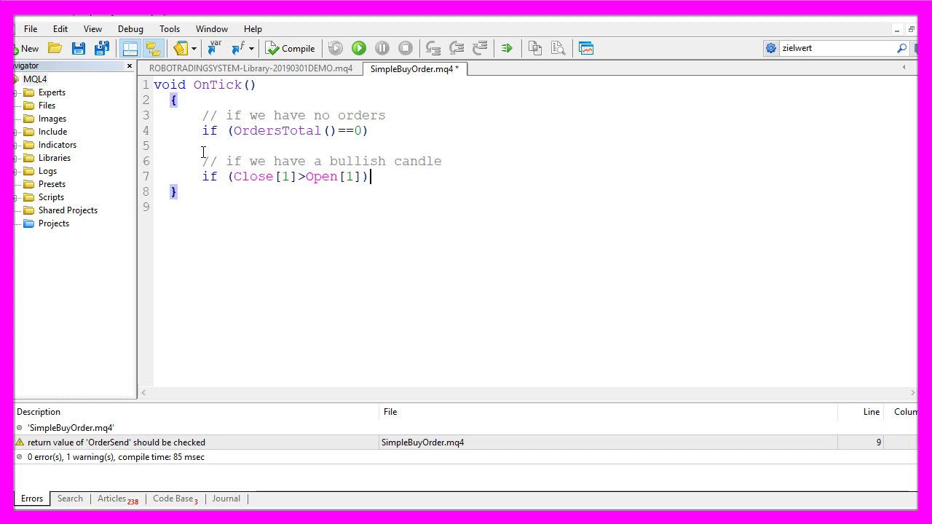
double_click(251, 178)
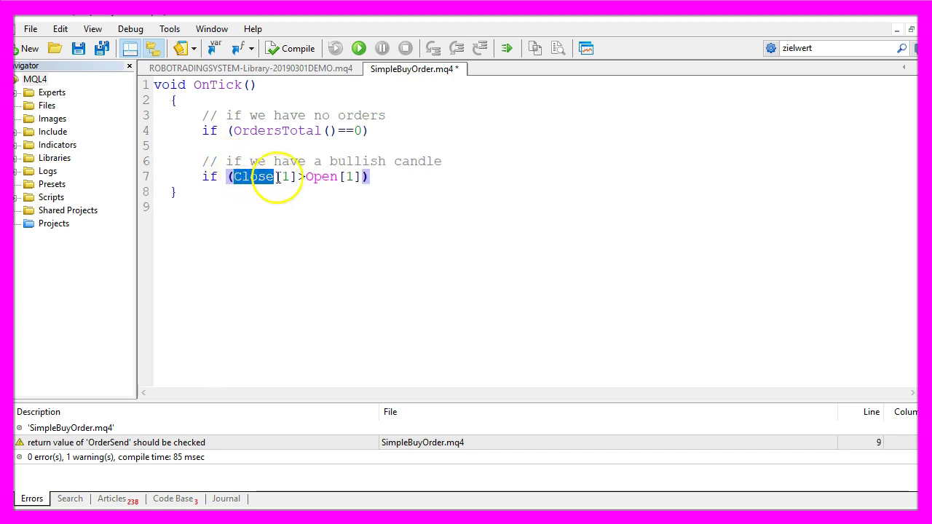
double_click(286, 177)
click(305, 177)
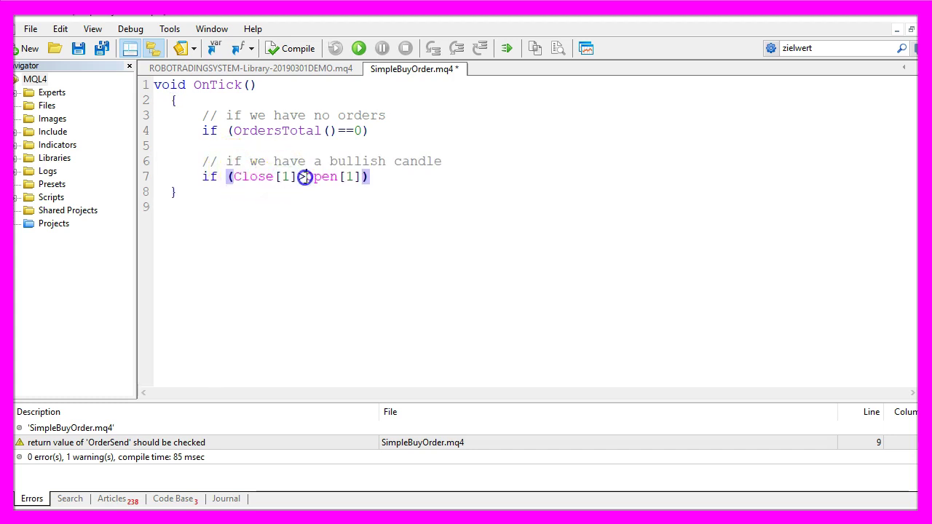
double_click(301, 177)
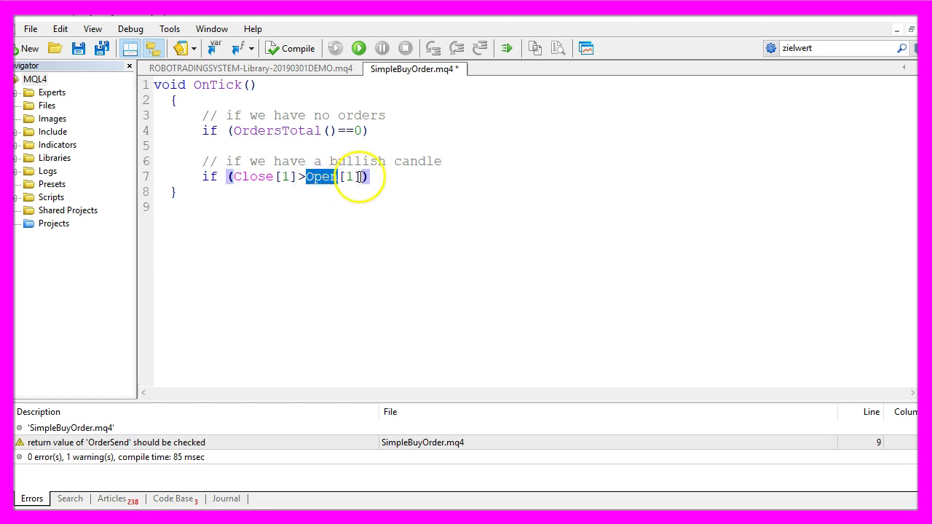
double_click(348, 177)
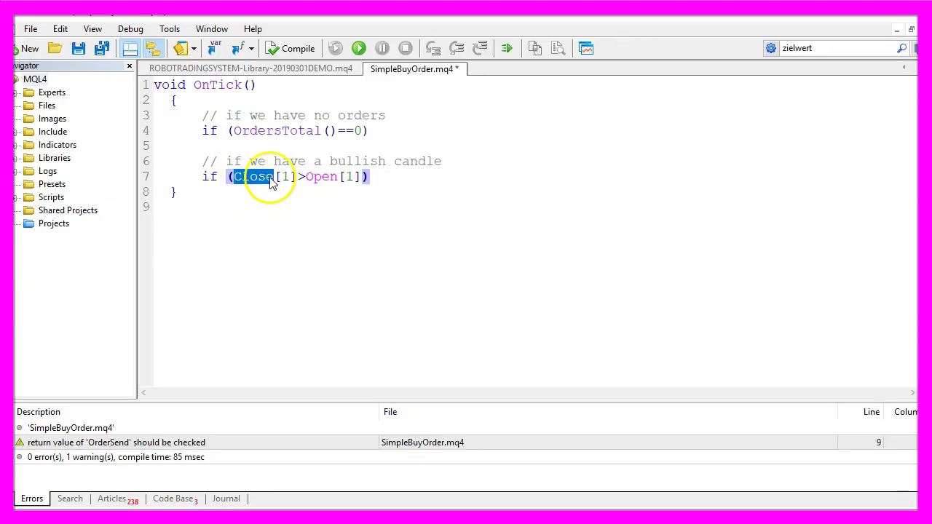
double_click(249, 180)
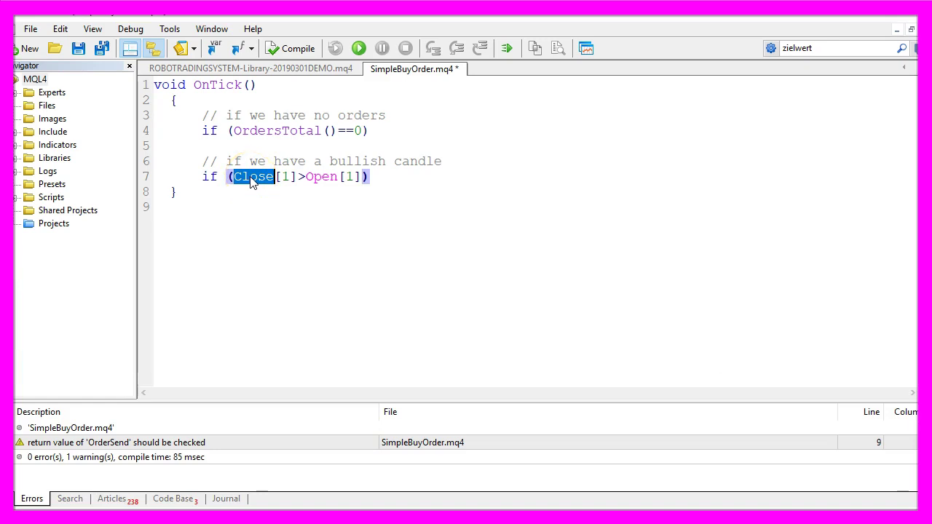
key(F1)
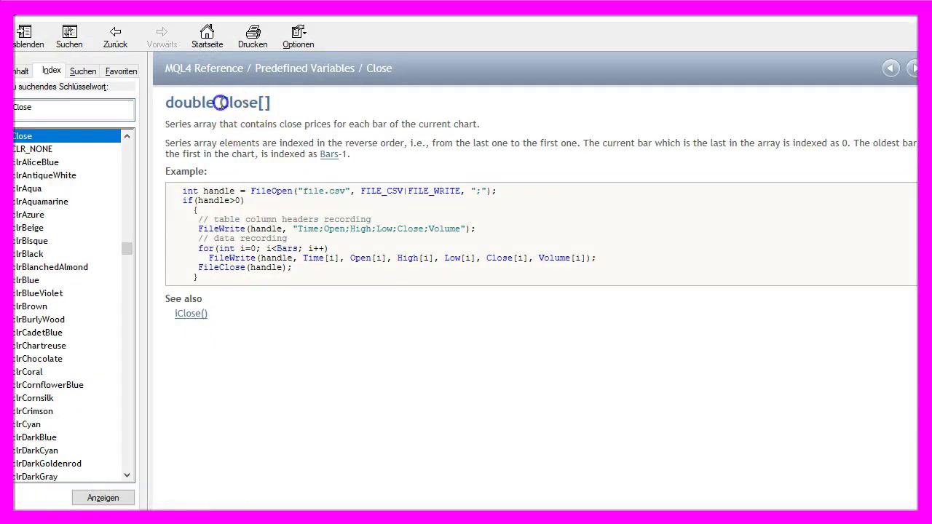
mouse_move(220, 103)
mouse_down()
mouse_move(269, 103)
mouse_move(329, 125)
mouse_up()
drag(398, 124, 456, 124)
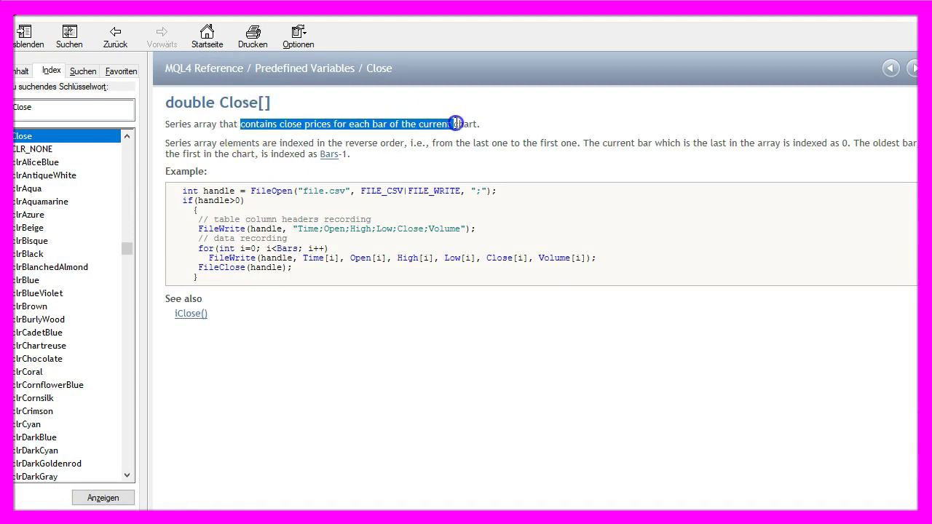
key(alt+Tab)
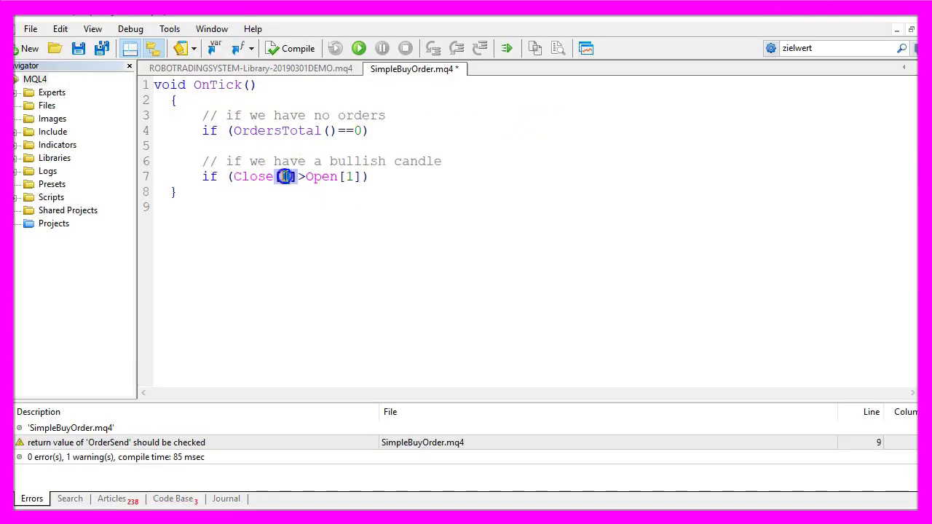
drag(282, 187, 292, 181)
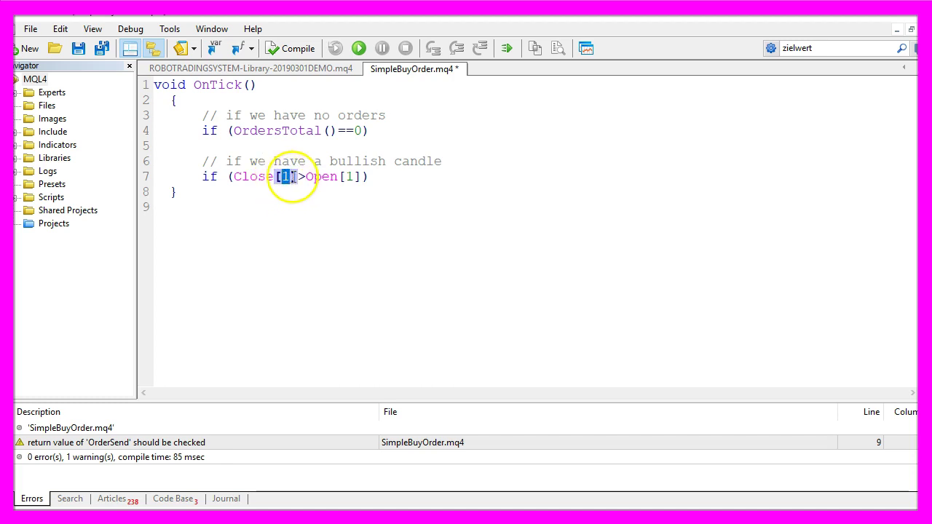
drag(290, 177, 283, 177)
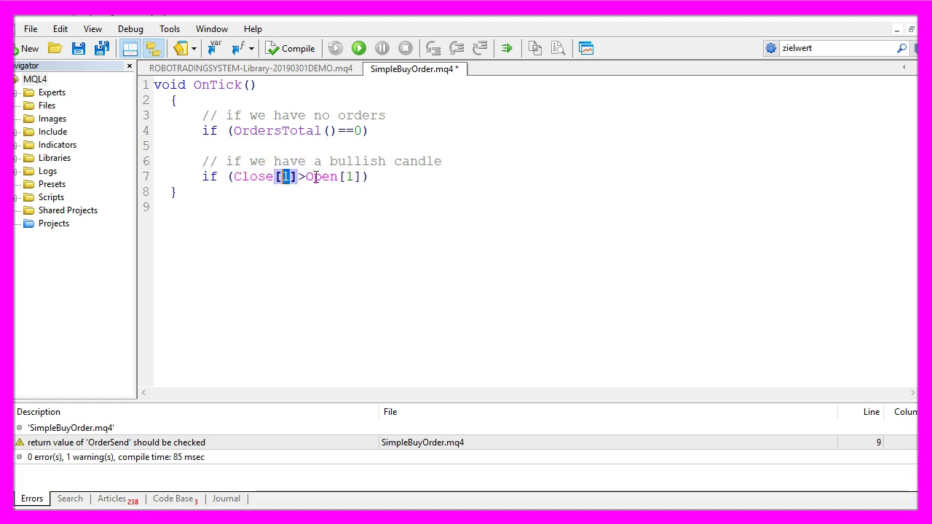
click(305, 177)
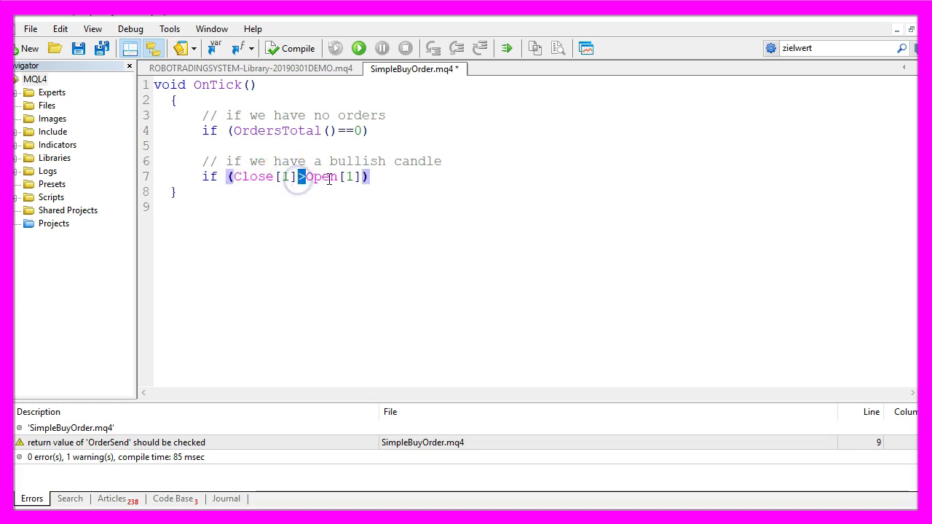
double_click(329, 178)
double_click(350, 177)
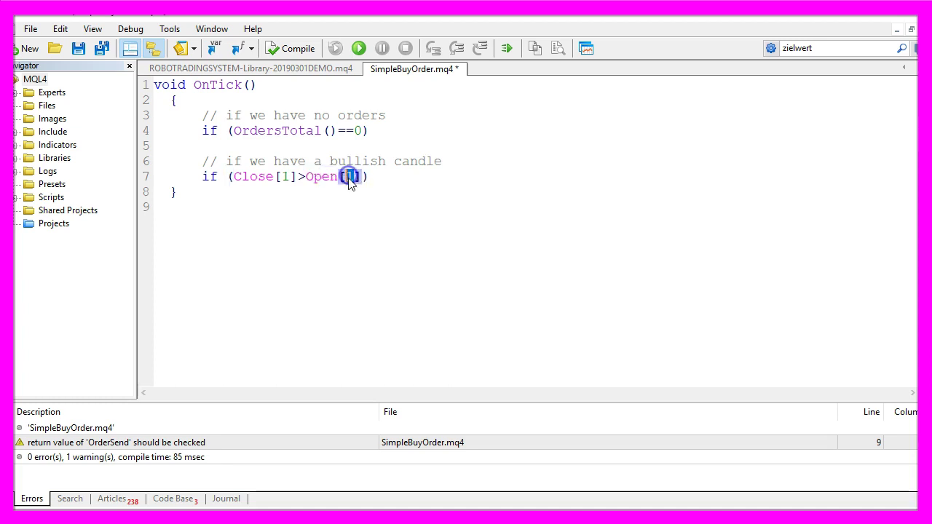
click(381, 182)
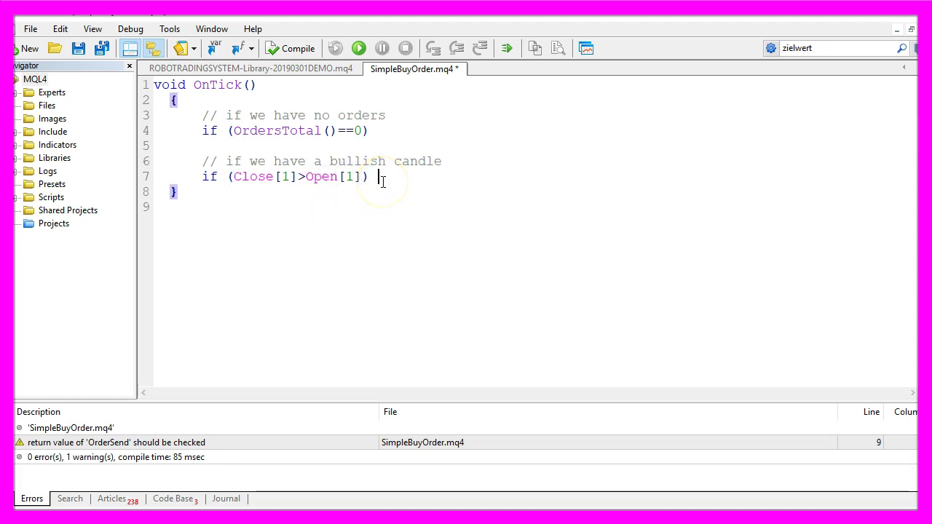
- Add a brace block under the bullish-candle check holding the 0.10-lot OrderSend buy call
key(ctrl+v)
click(179, 205)
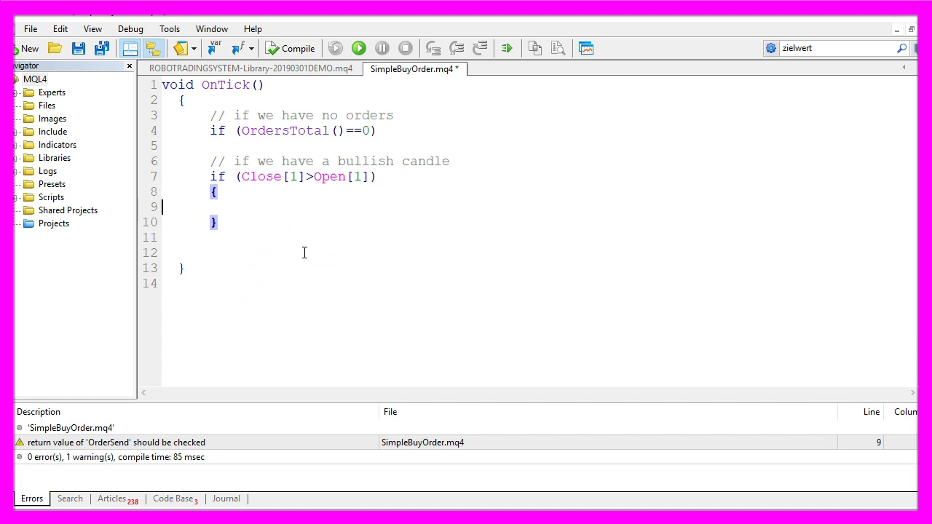
key(ctrl+v)
click(294, 376)
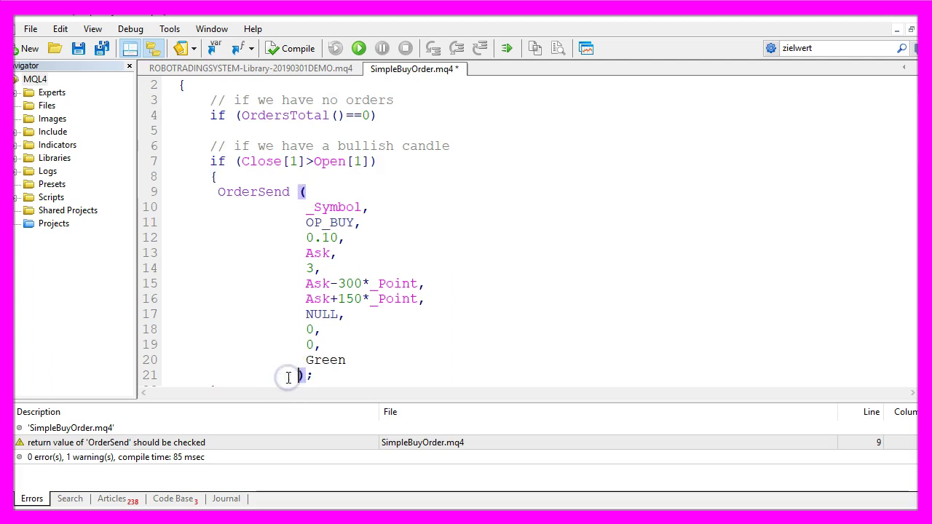
double_click(254, 193)
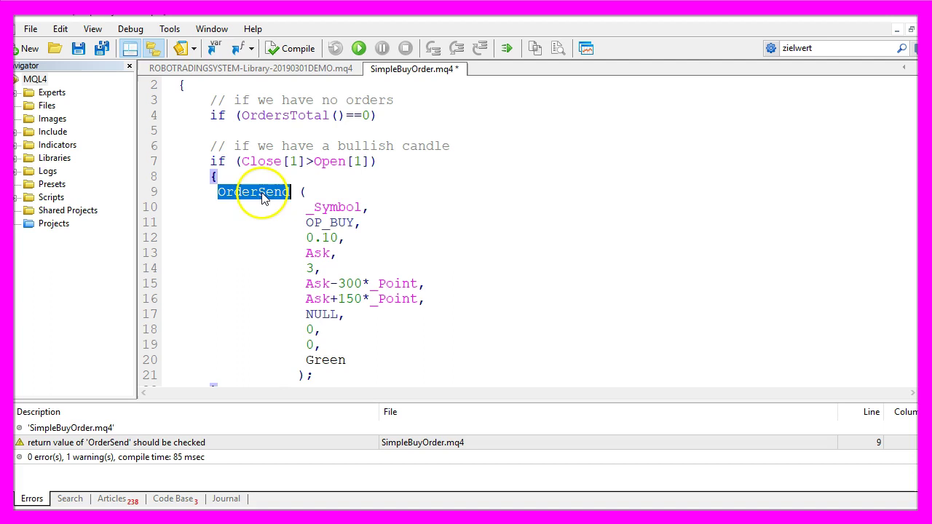
click(306, 196)
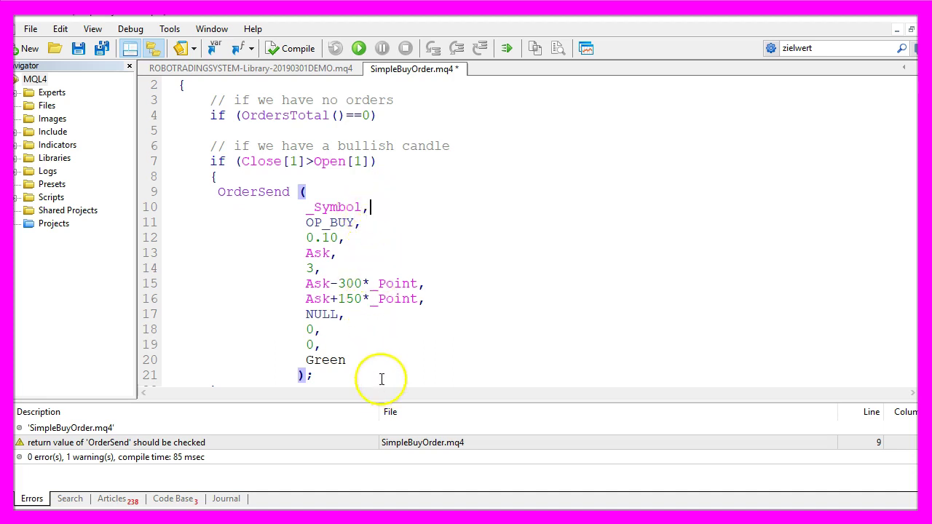
- Comment _Symbol as '// currency pair on the chart' and bring up OP_BUY's reference help
double_click(333, 209)
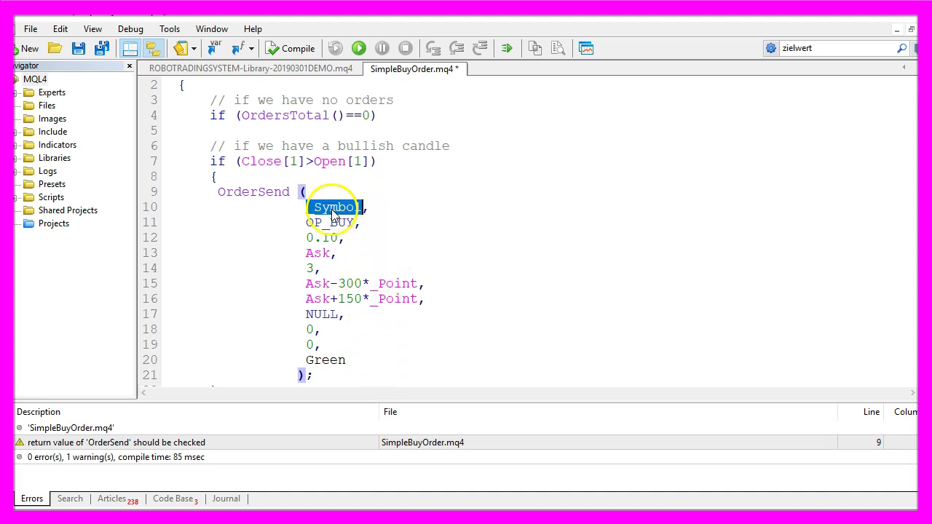
click(380, 207)
text(// currency pair on the chart)
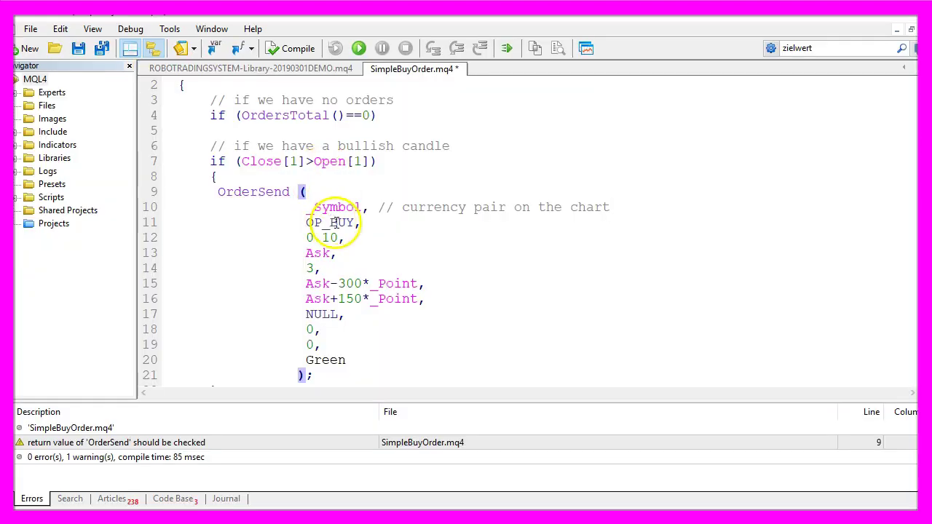
drag(361, 222, 305, 222)
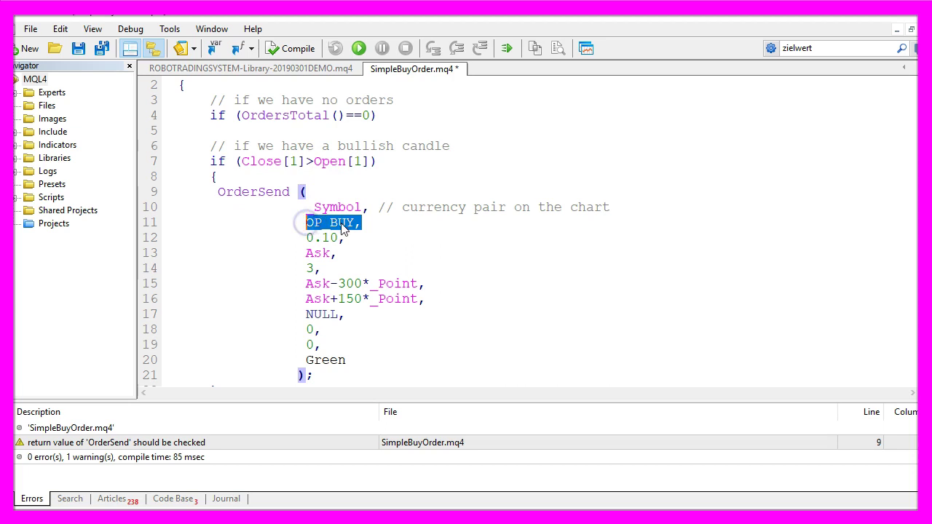
click(502, 221)
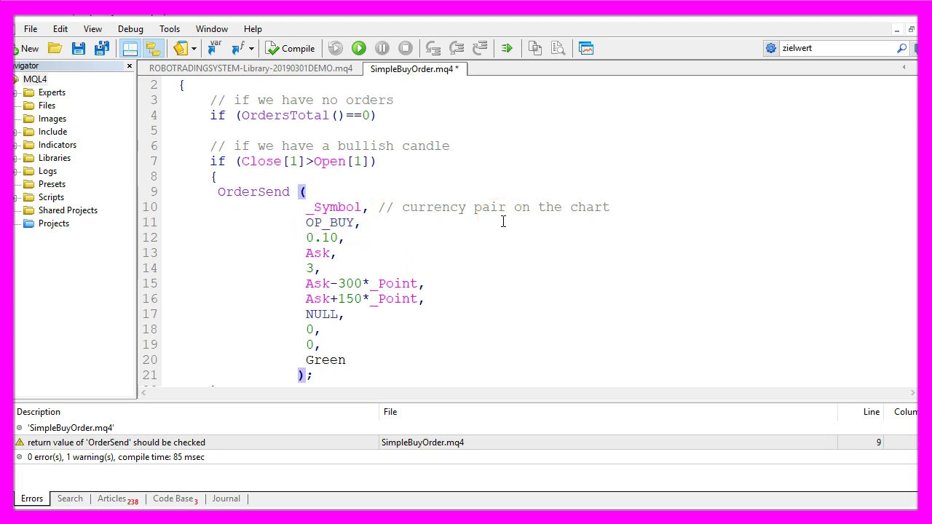
key(F1)
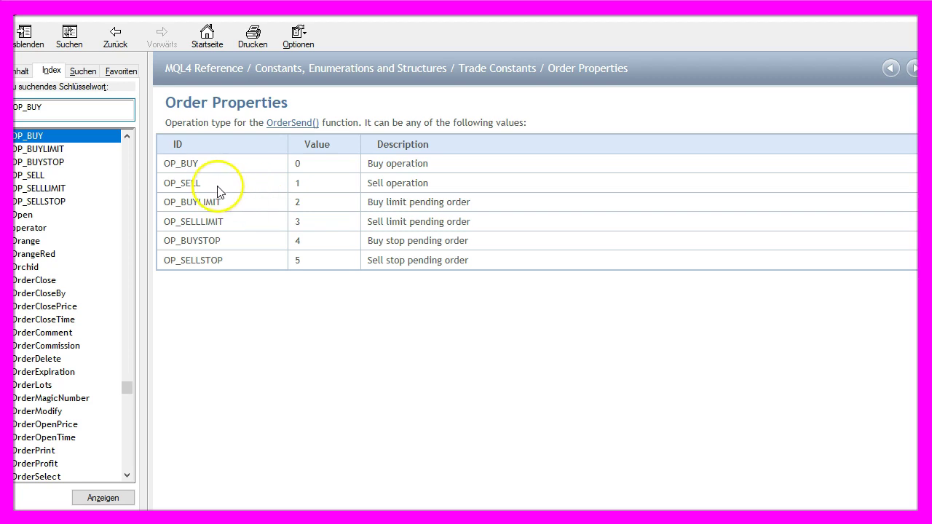
- Walk through OP_SELL, OP_BUYLIMIT, OP_SELLLIMIT, OP_BUYSTOP and OP_SELLSTOP in the reference table
drag(210, 187, 161, 186)
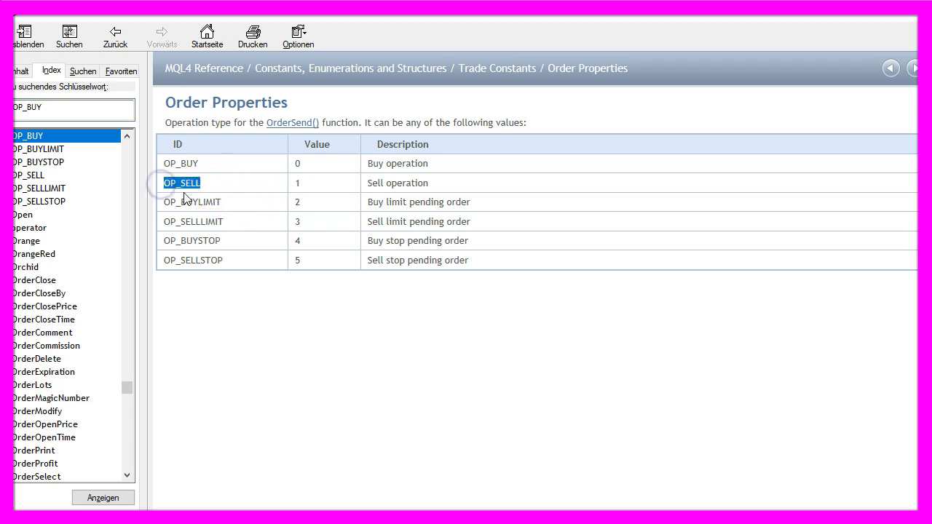
drag(222, 203, 166, 203)
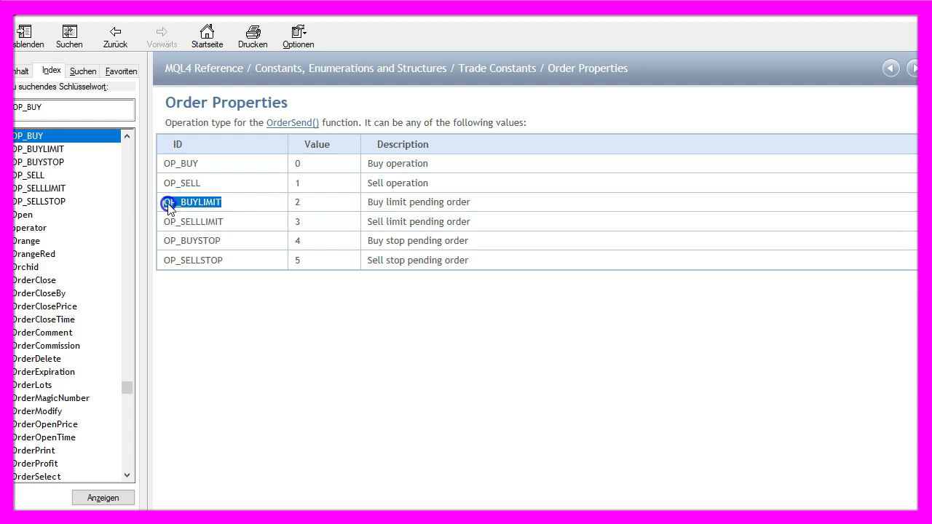
click(168, 204)
drag(226, 223, 161, 222)
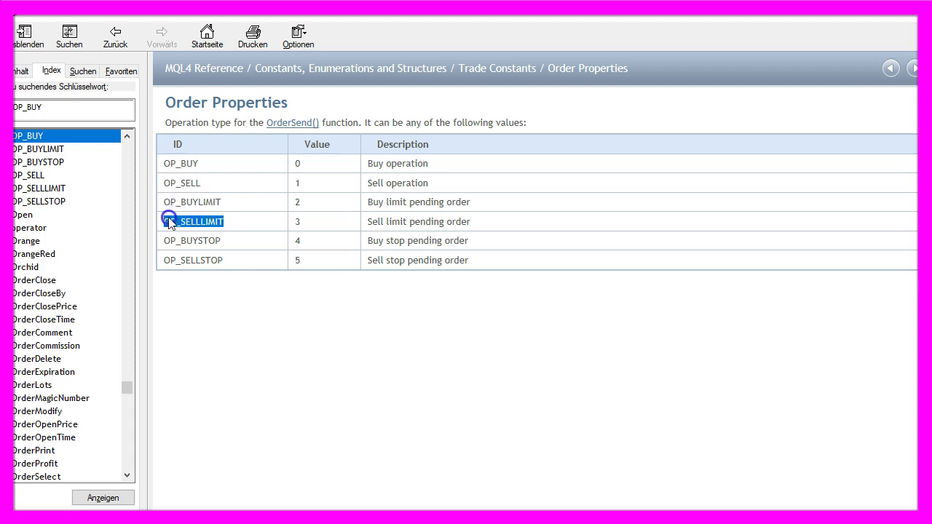
drag(223, 241, 161, 240)
drag(223, 260, 135, 259)
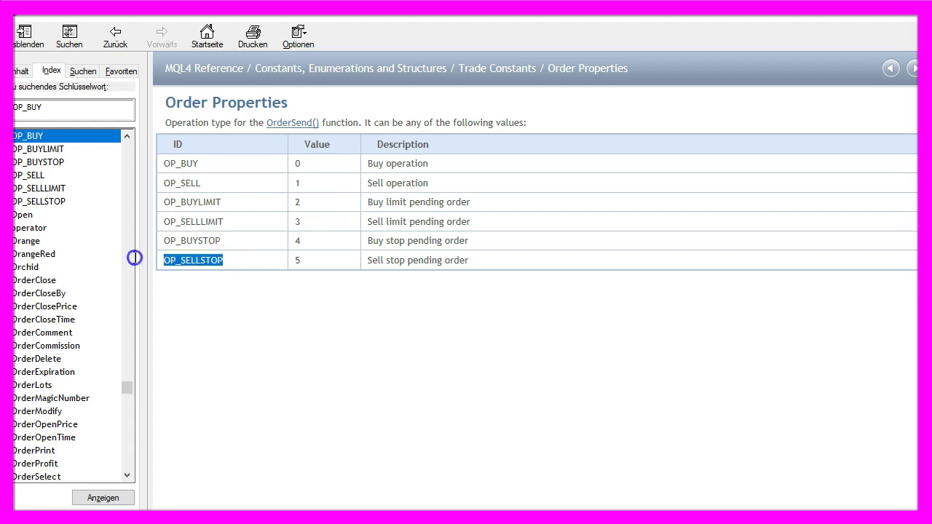
- Back in the code, comment 0.10 as '// how much' and remove the extra space before _Symbol
key(alt+Tab)
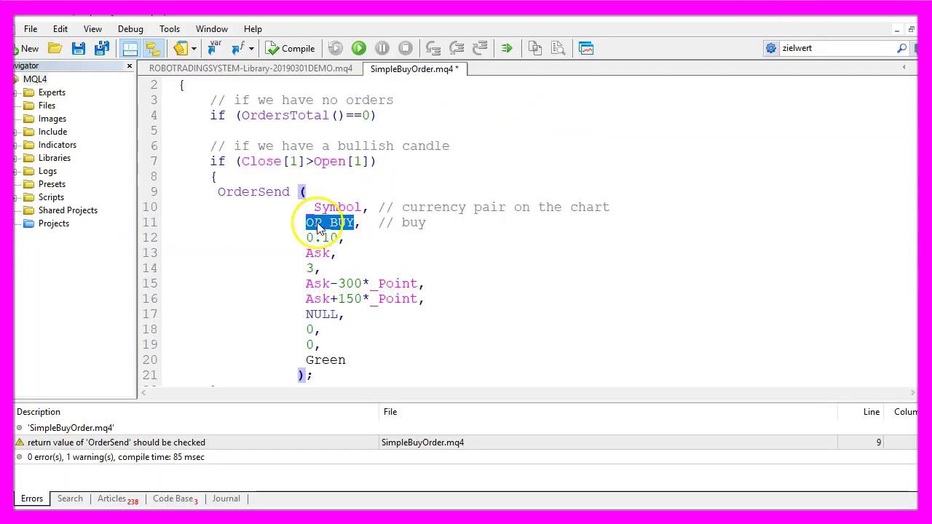
drag(348, 238, 302, 240)
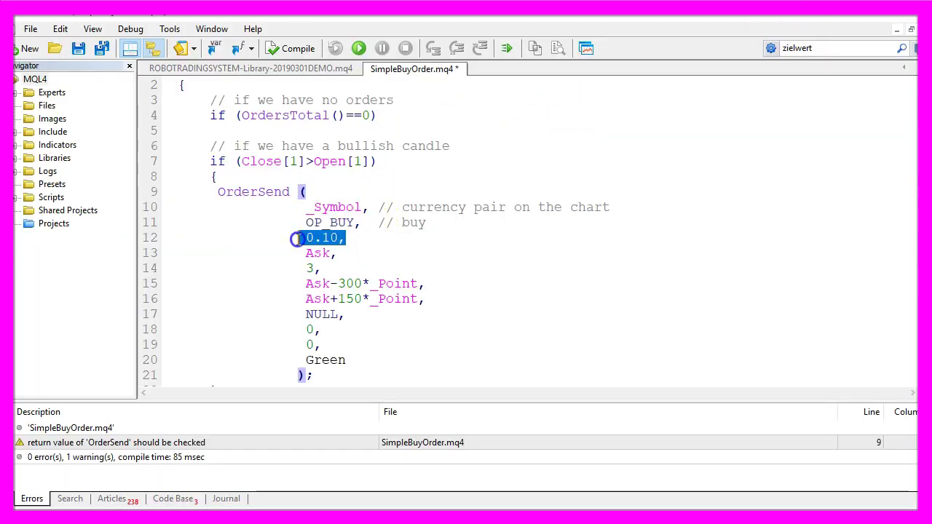
click(382, 241)
text(// how much)
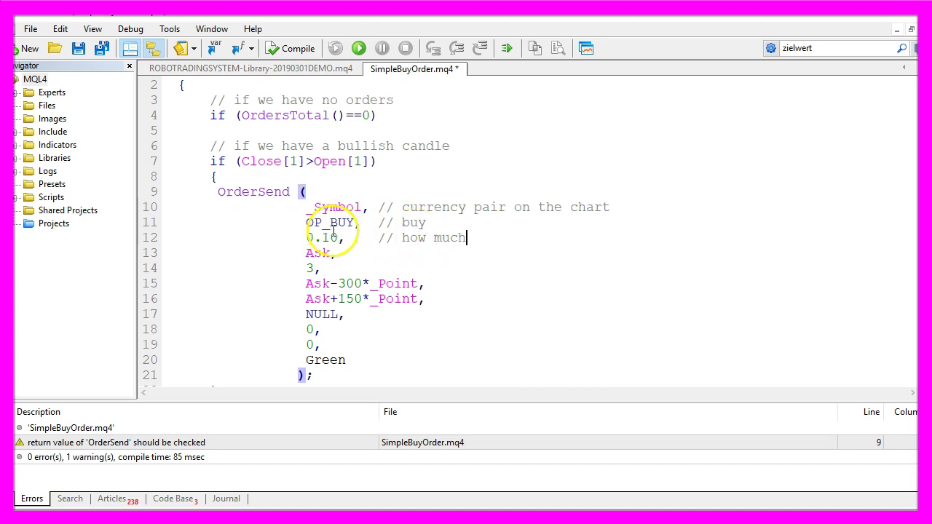
key(BackSpace)
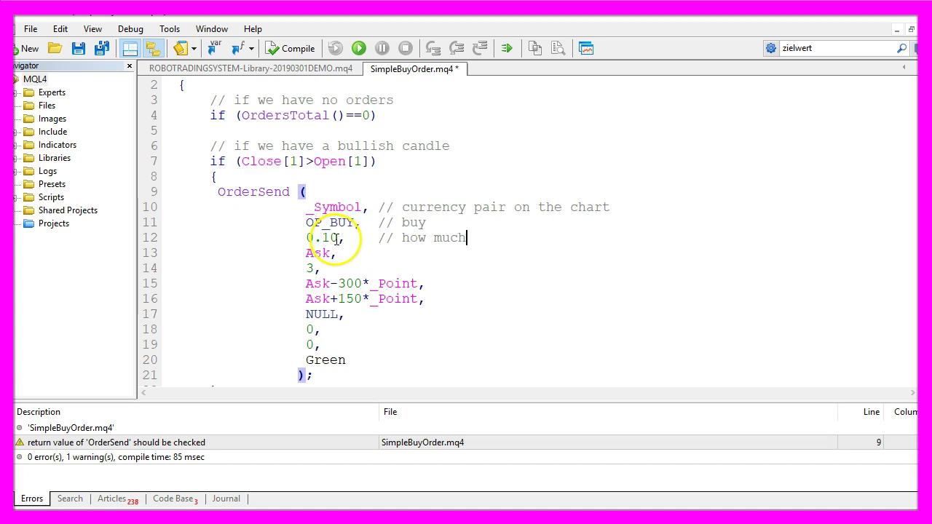
drag(337, 238, 315, 241)
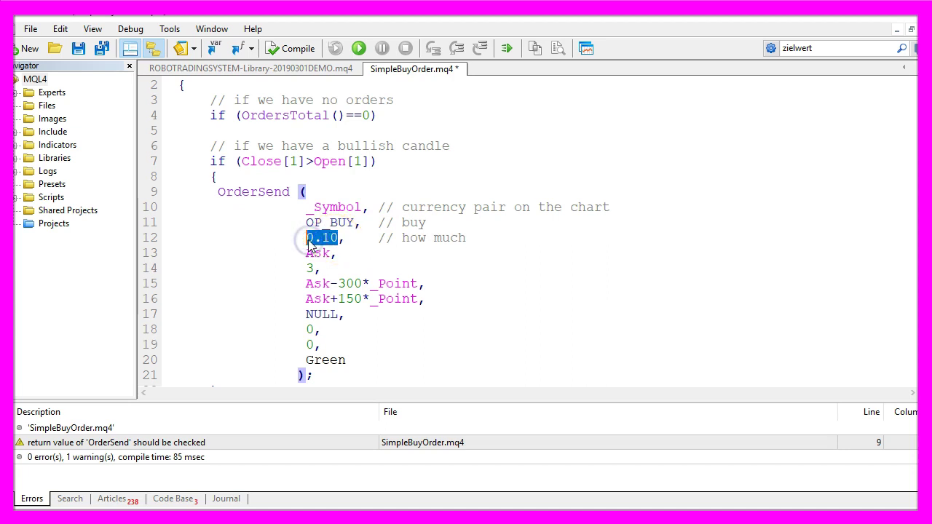
double_click(321, 255)
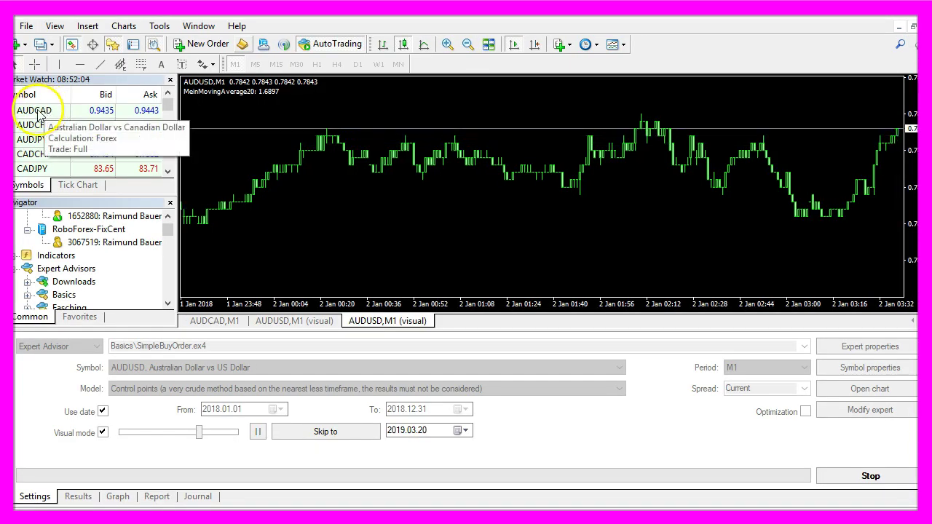
- Review a new AUDCAD order's volume, stop loss and take profit fields, then return to the code
click(35, 118)
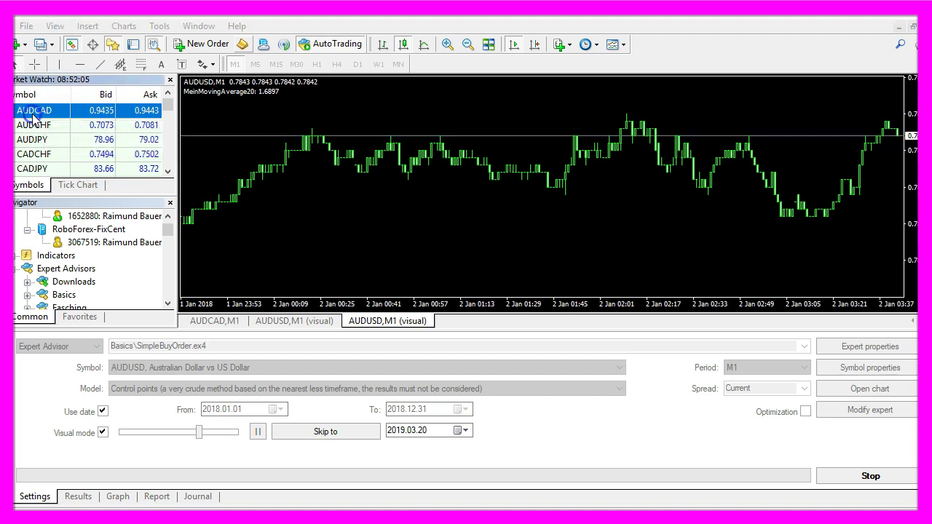
double_click(33, 118)
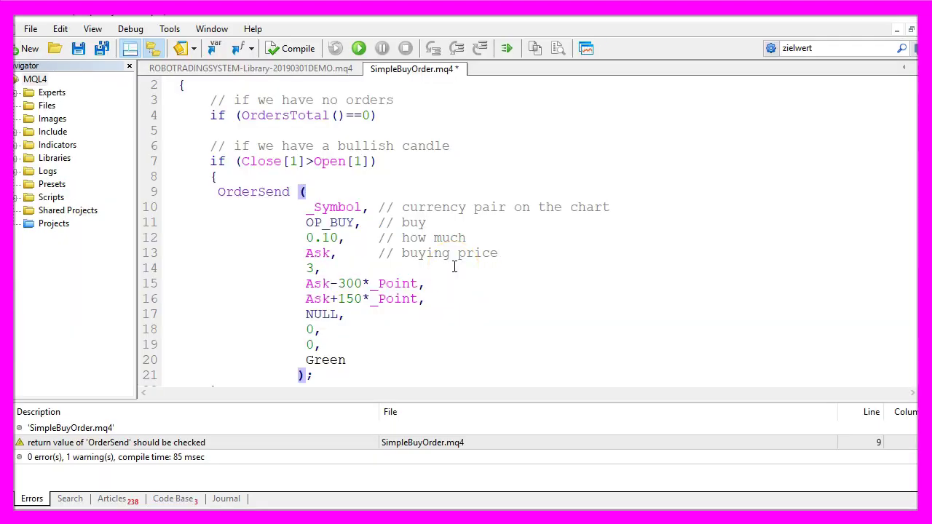
click(369, 263)
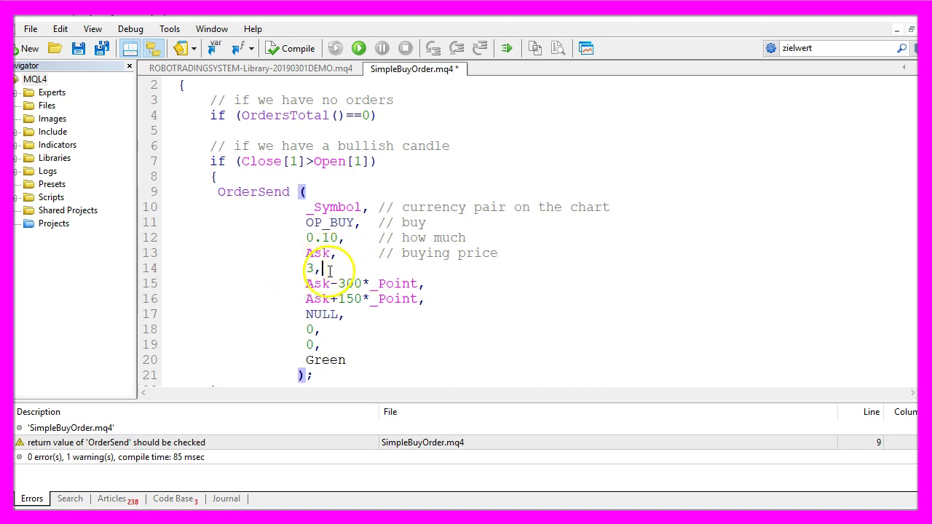
- Comment slippage 3, Ask-300*_Point and Ask+150*_Point as tolerance, stop loss and take profit
text(// tolerance)
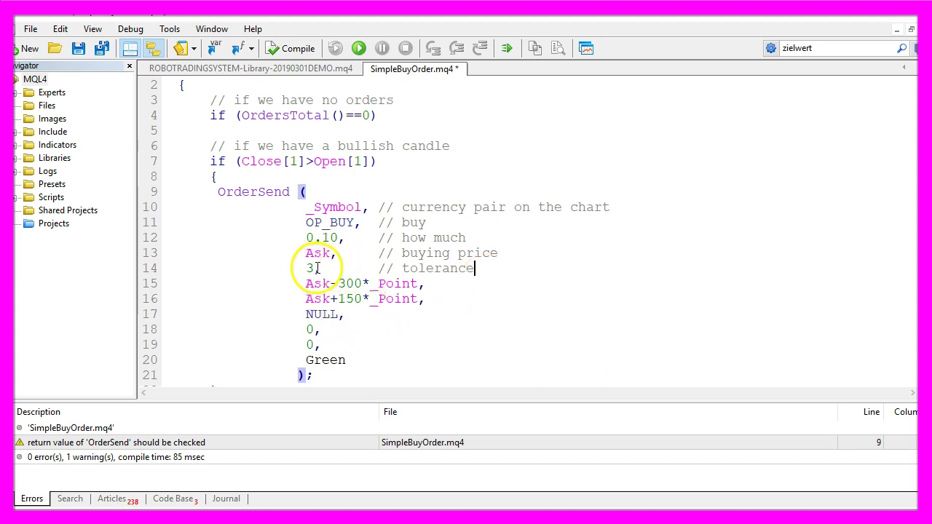
double_click(313, 268)
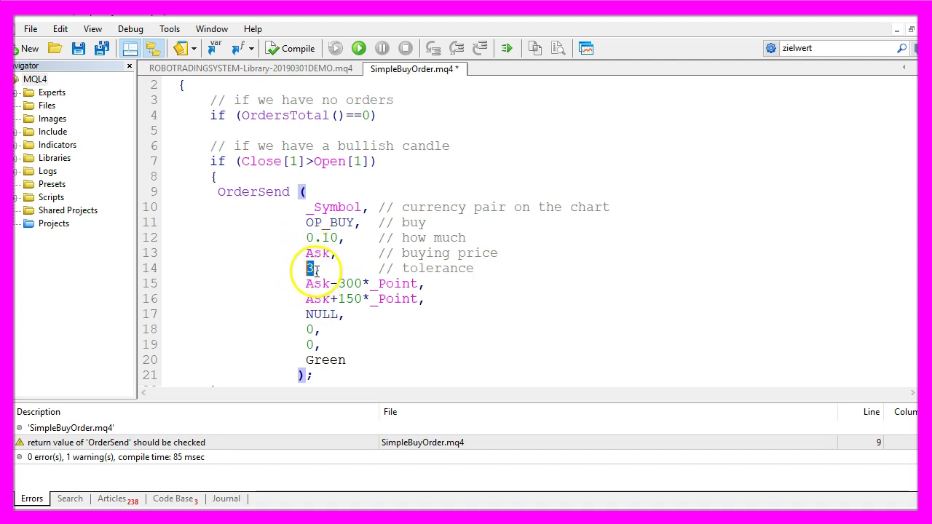
drag(425, 284, 310, 286)
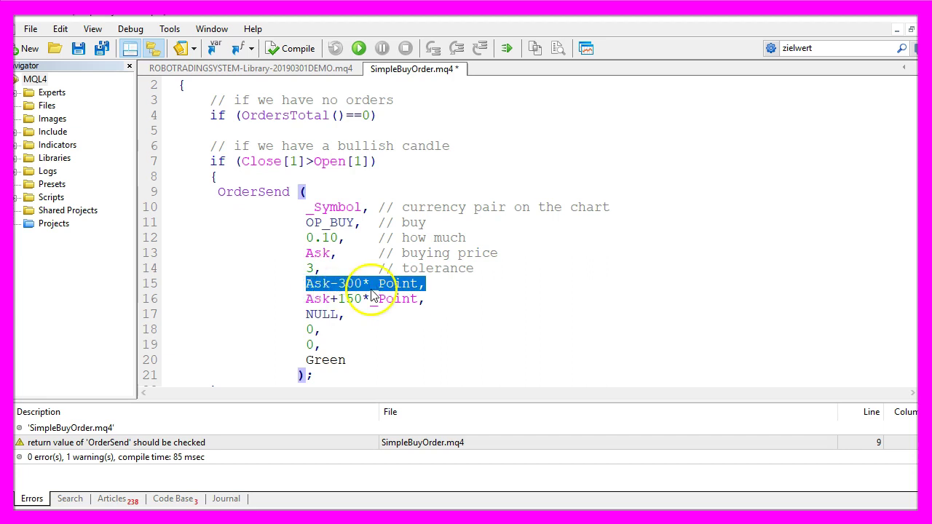
key(End)
text(// stop loss)
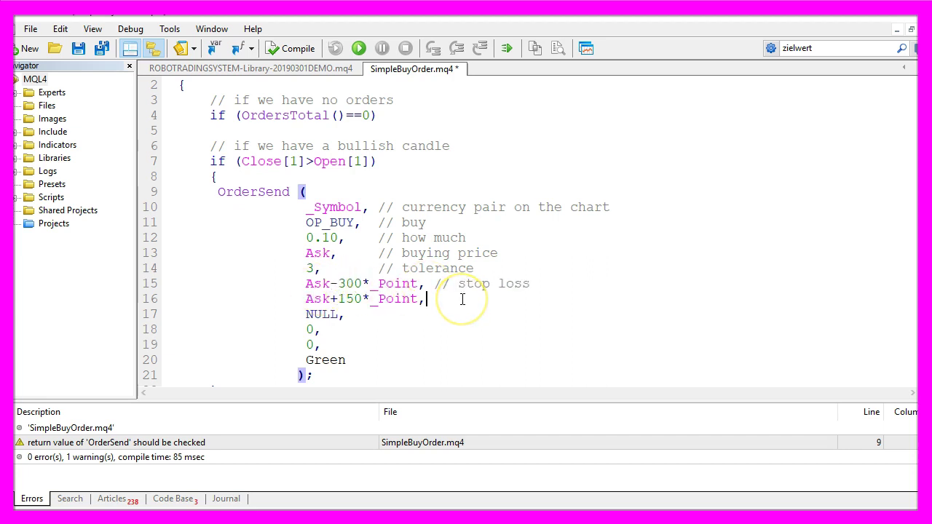
drag(427, 299, 308, 303)
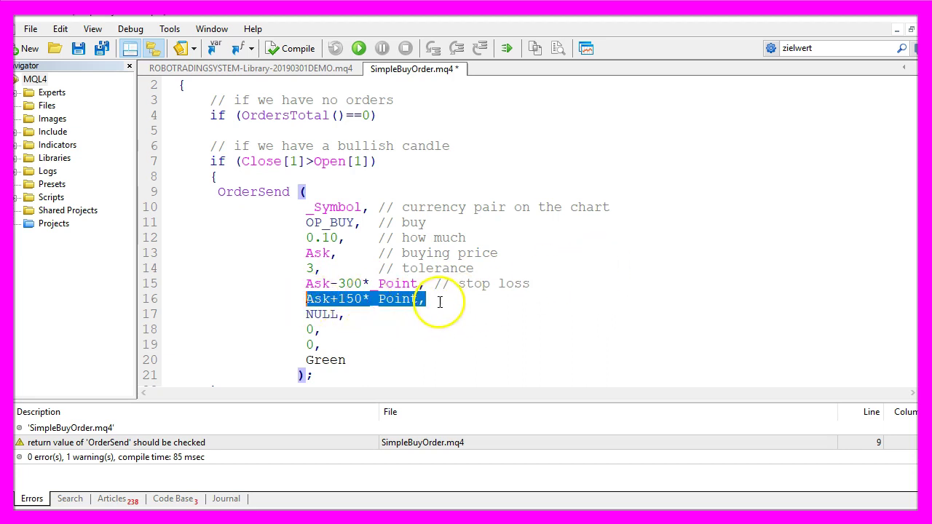
click(433, 298)
text(// take profit)
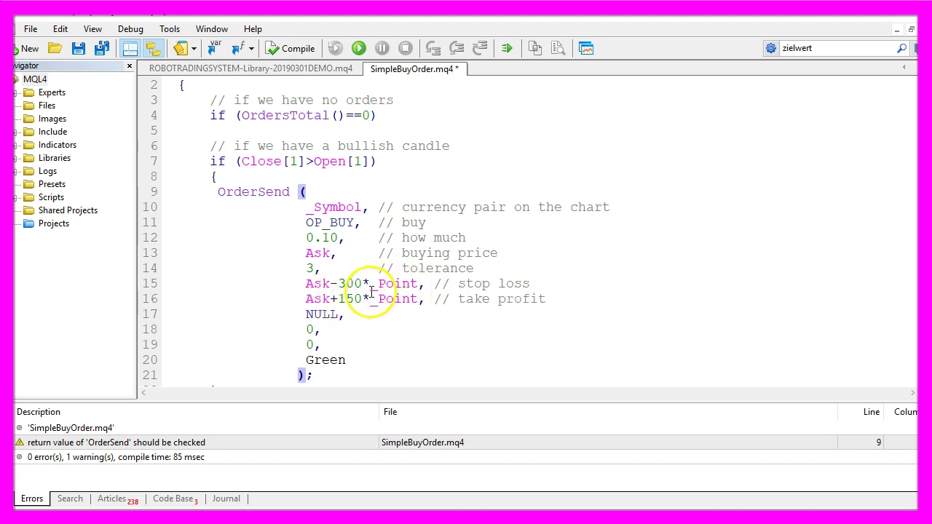
drag(425, 284, 330, 284)
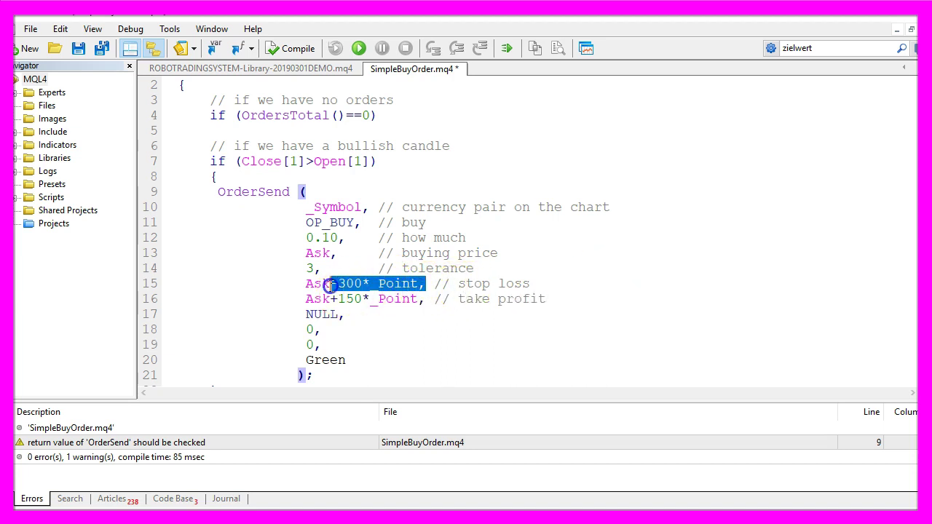
drag(425, 299, 307, 299)
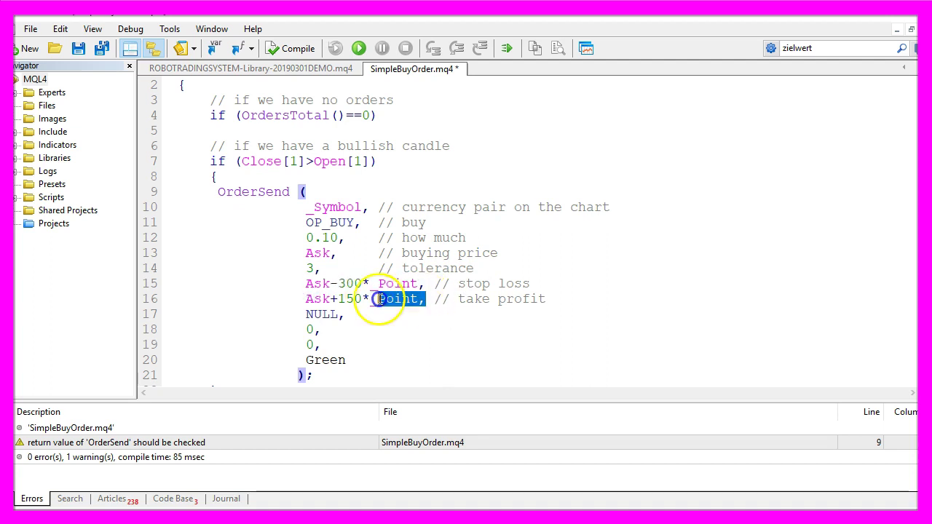
click(347, 314)
click(332, 308)
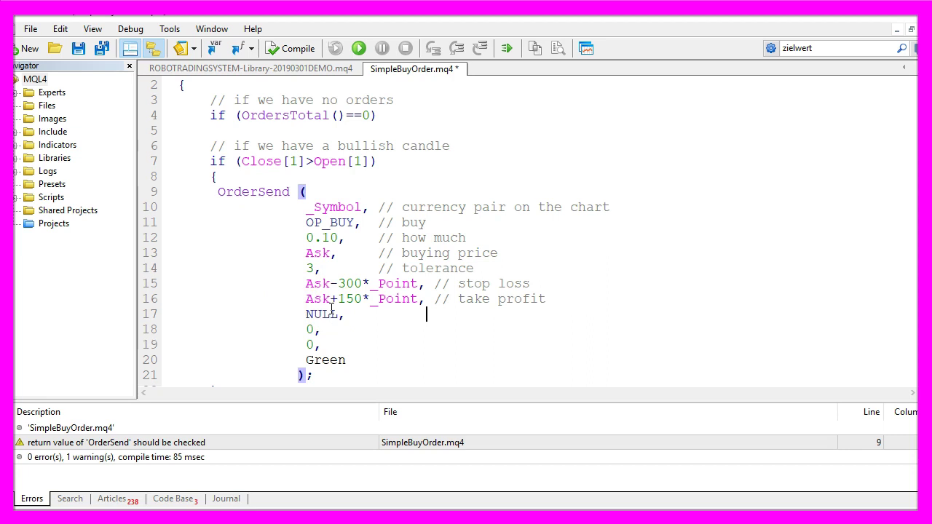
- Comment the NULL, 0, 0 and Green arguments as comment, magic number, expiration and arrow color
text(comment)
click(339, 314)
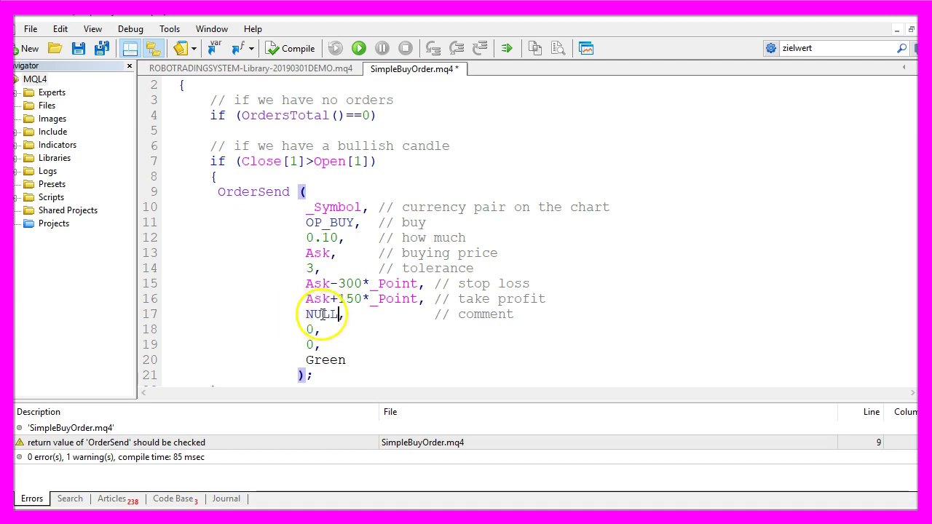
double_click(309, 329)
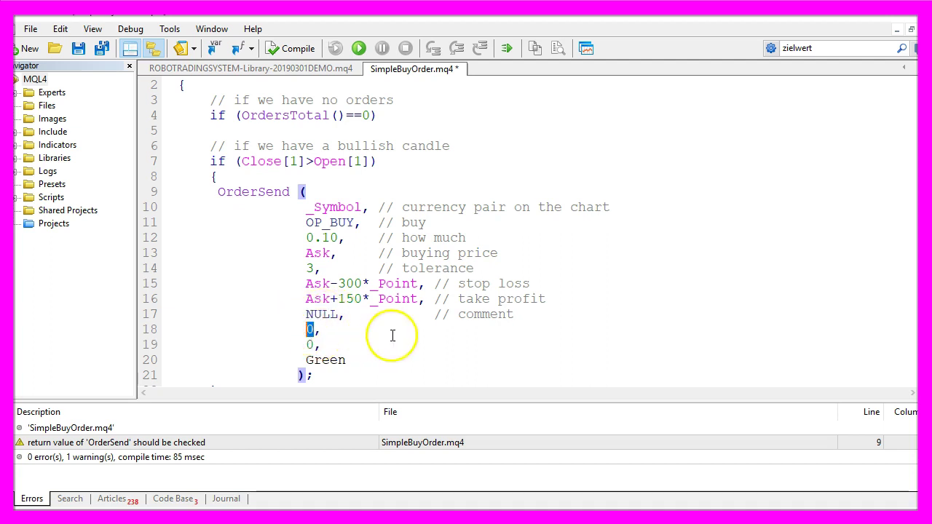
click(435, 329)
text(// magic number)
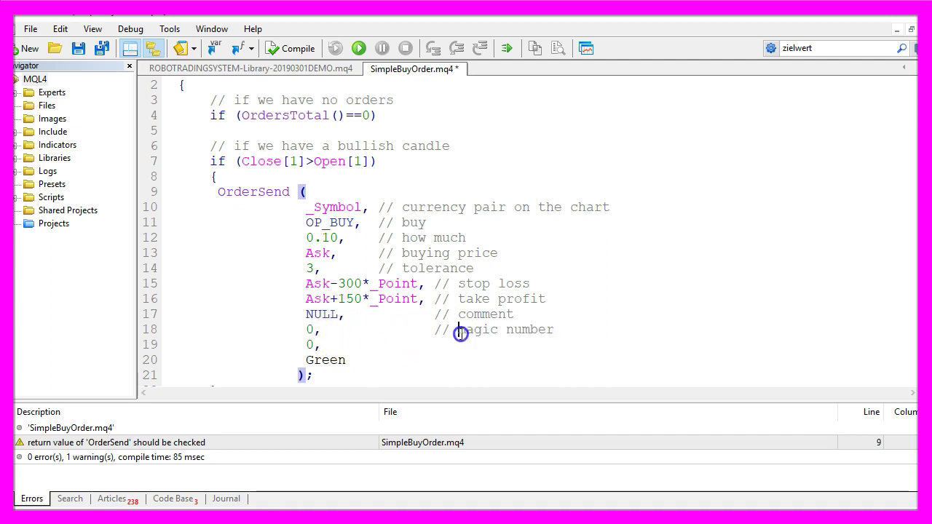
drag(461, 333, 547, 329)
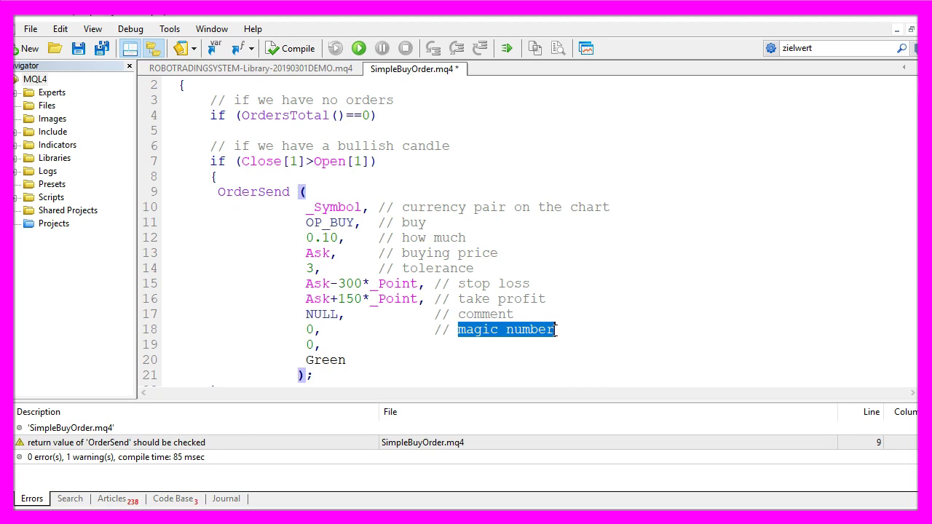
click(327, 346)
text(// expiration)
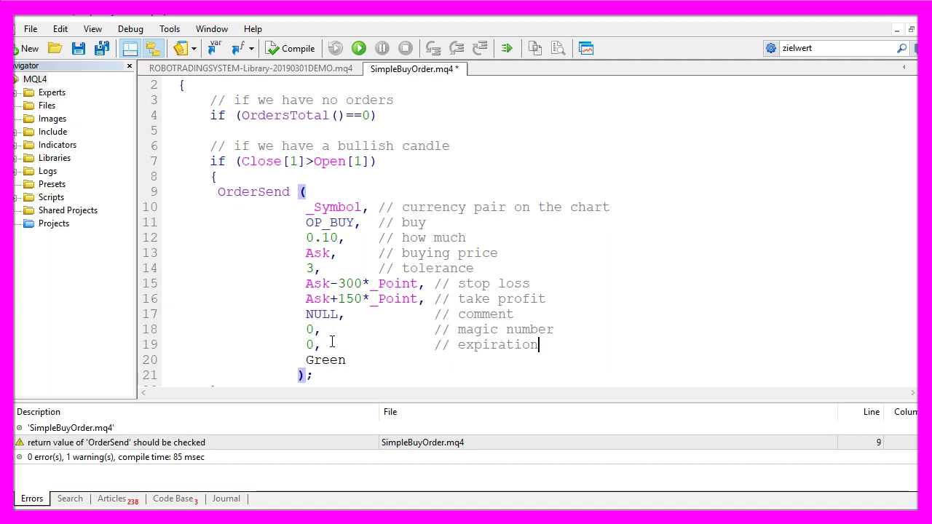
double_click(324, 356)
double_click(327, 359)
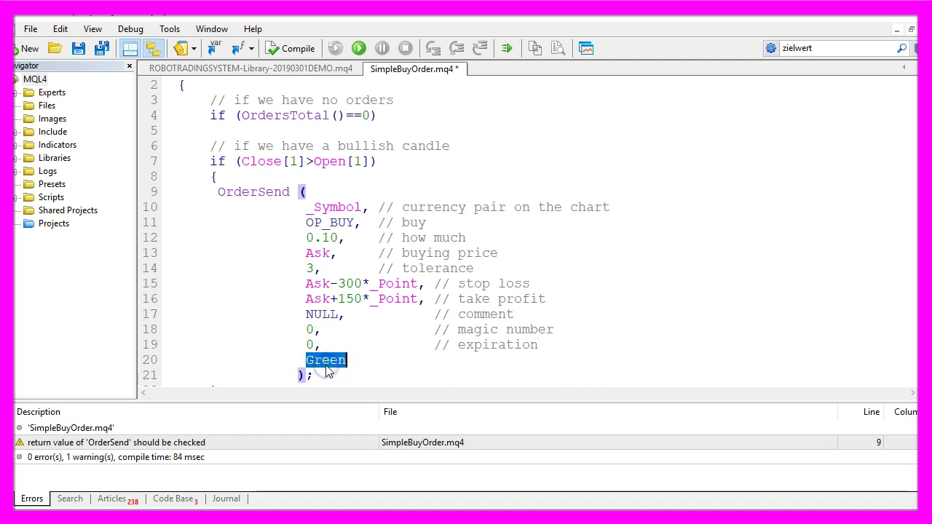
click(437, 360)
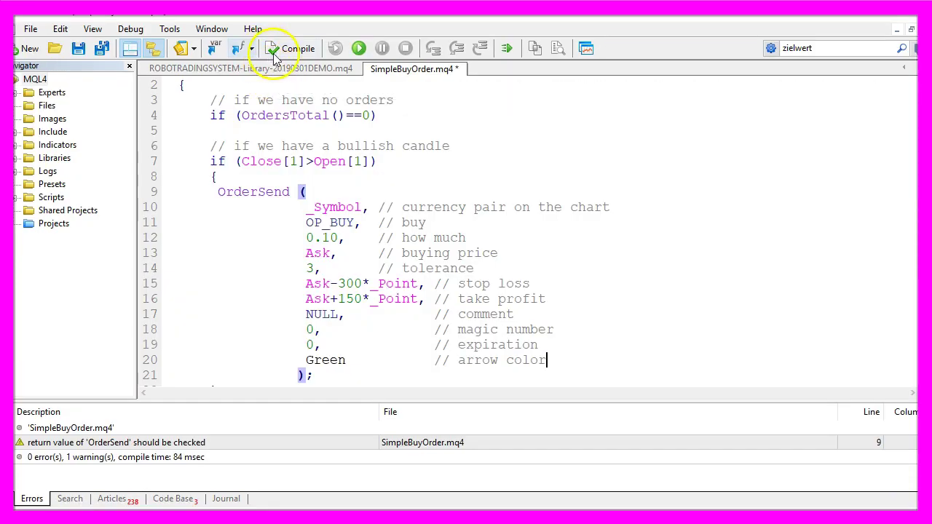
- Compile SimpleBuyOrder, confirm 0 errors and 1 warning, and switch to the MetaTrader 4 terminal
click(299, 49)
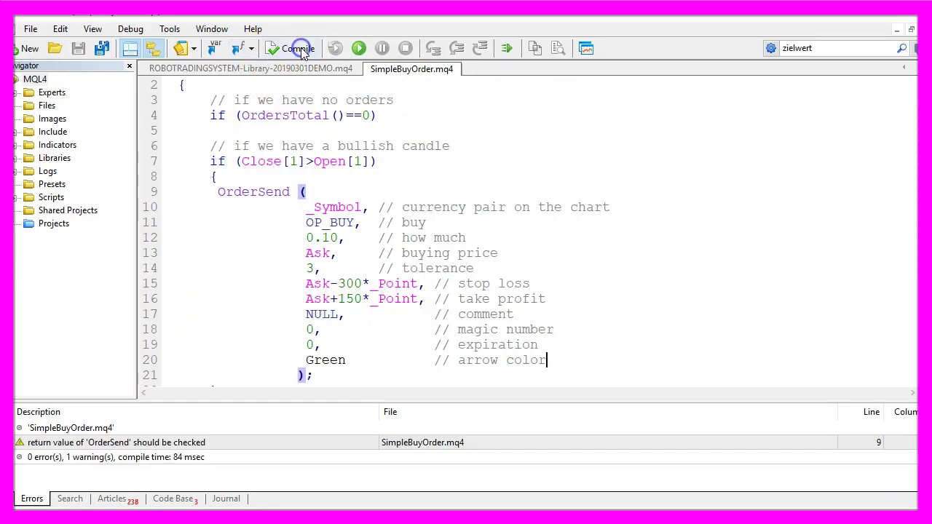
click(32, 457)
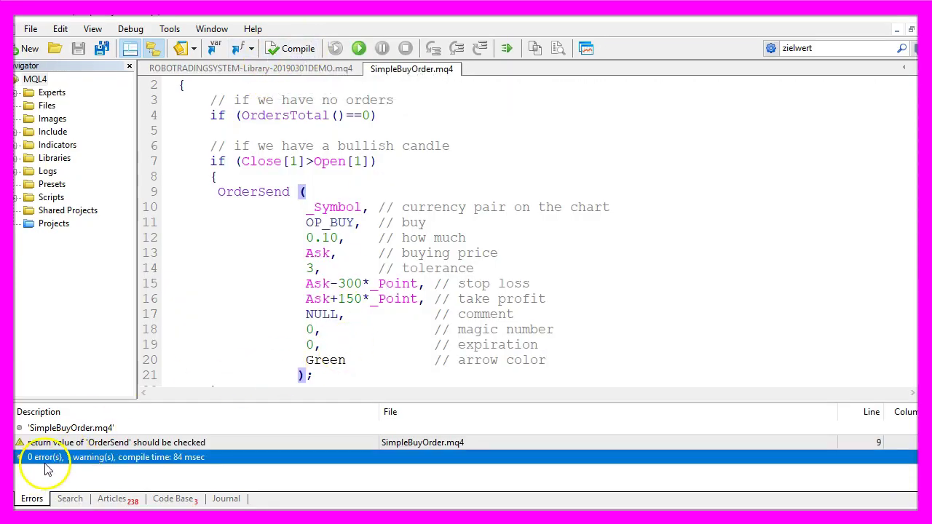
click(586, 48)
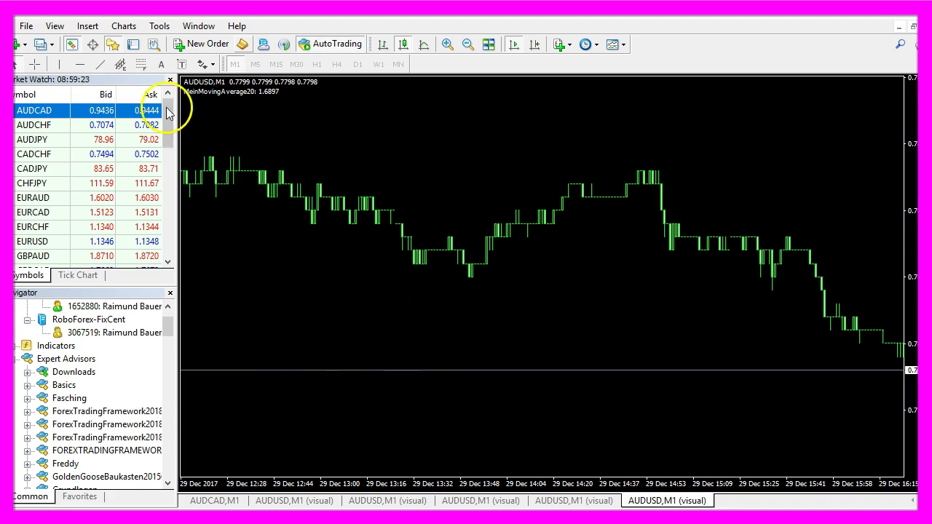
- Backtest SimpleBuyOrder.ex4 in the Strategy Tester on AUDUSD, then select its source code in MetaEditor
click(55, 25)
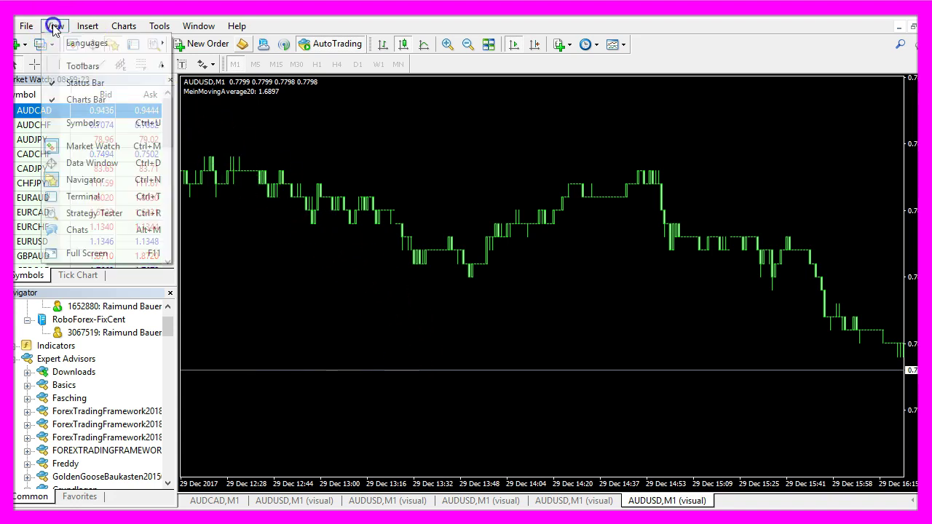
click(96, 214)
click(157, 346)
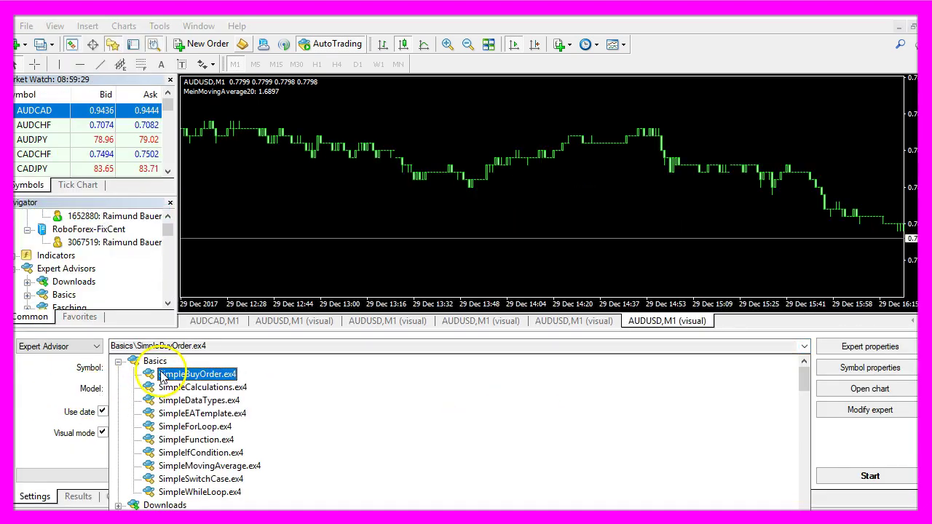
click(227, 377)
click(868, 477)
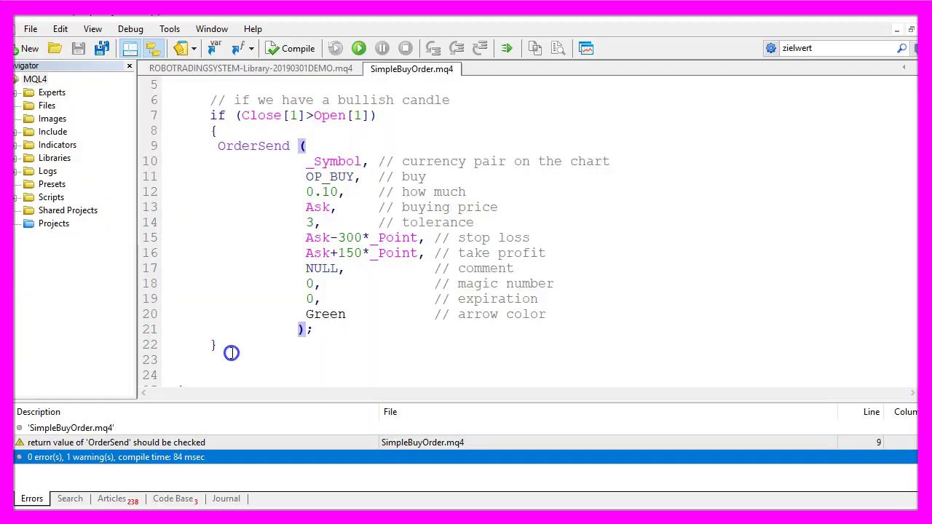
drag(230, 353, 159, 71)
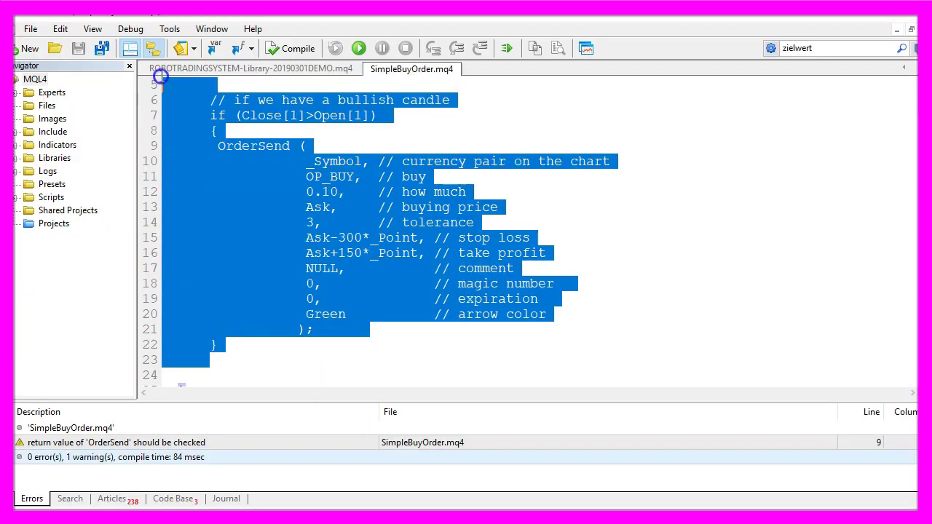